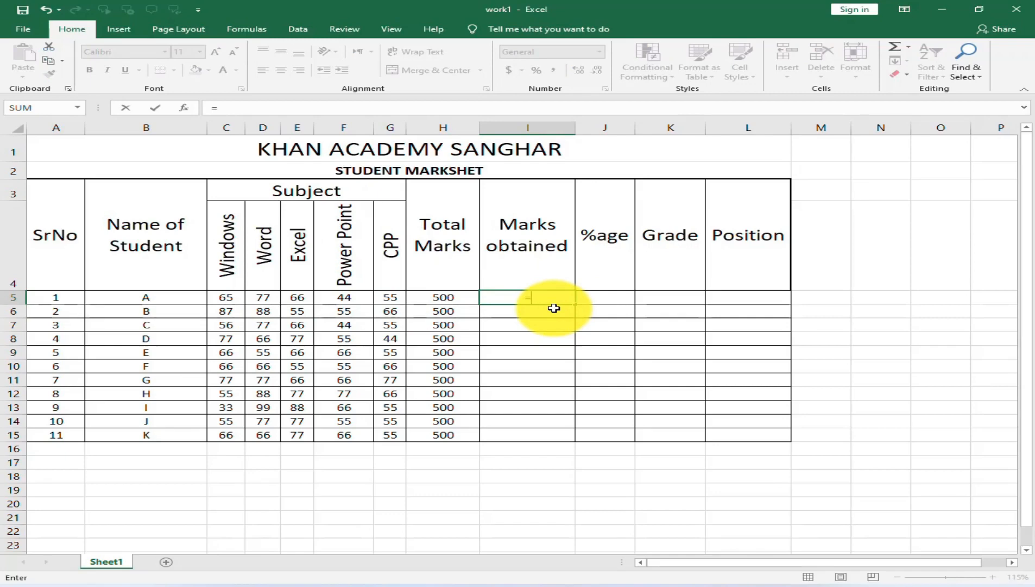
- Total student A's five subject marks in cell I5 with a SUM formula over C5:G5
text(sum()
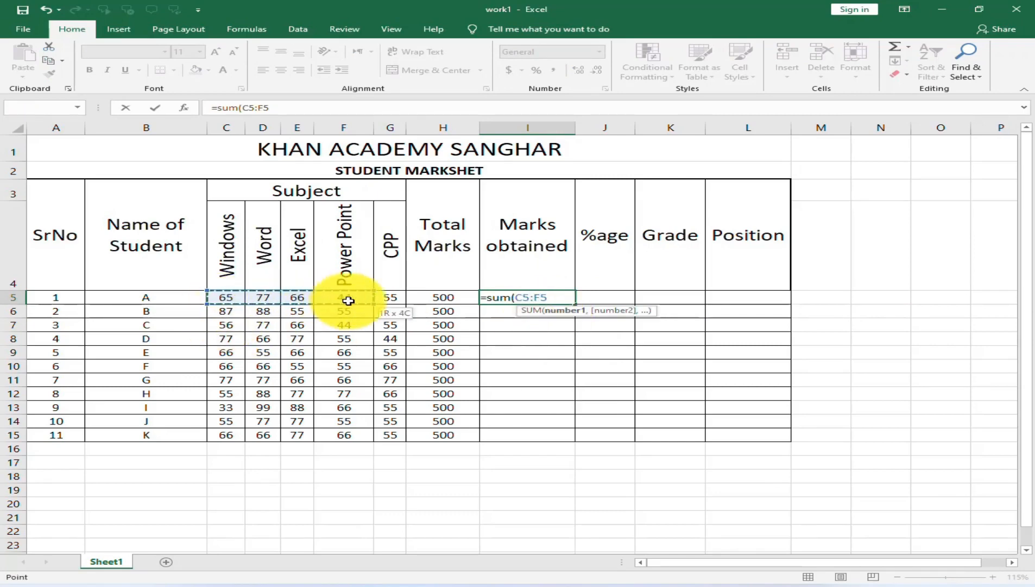
drag(348, 300, 379, 302)
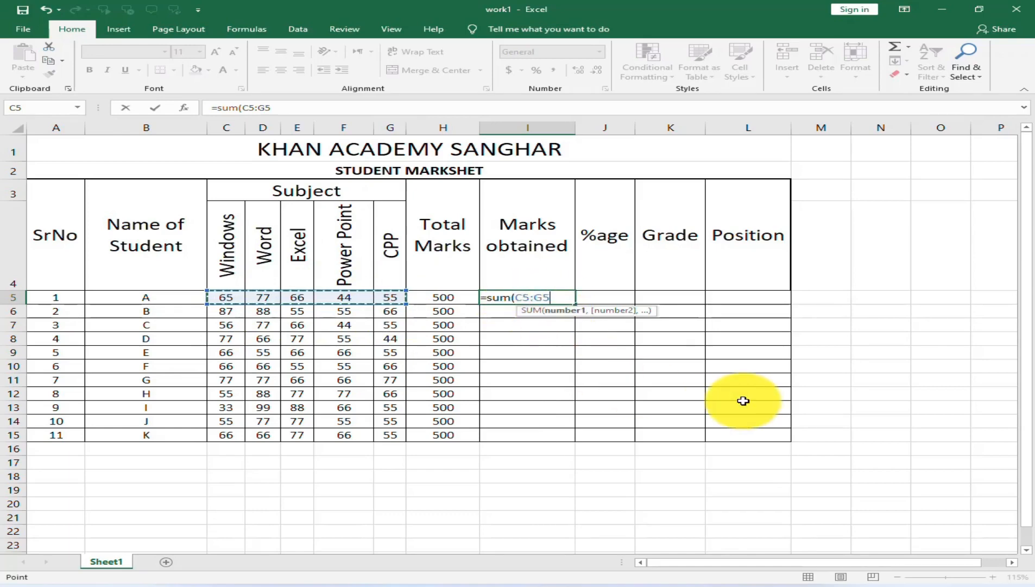
key(Return)
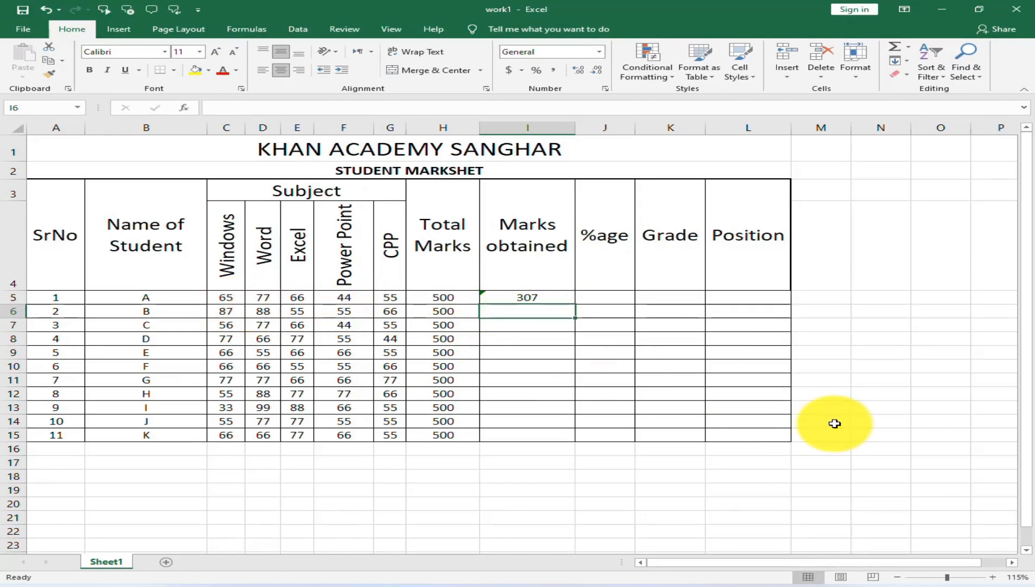
- Enter =sum(c6:g6) as student B's marks obtained in I6 and fill the formula down to I15
text(=sum)
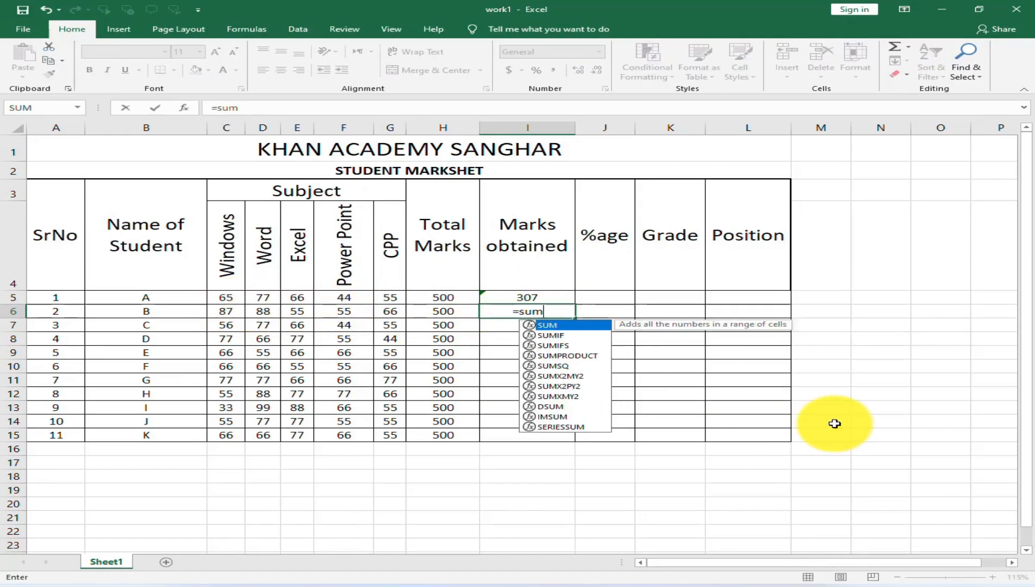
text(()
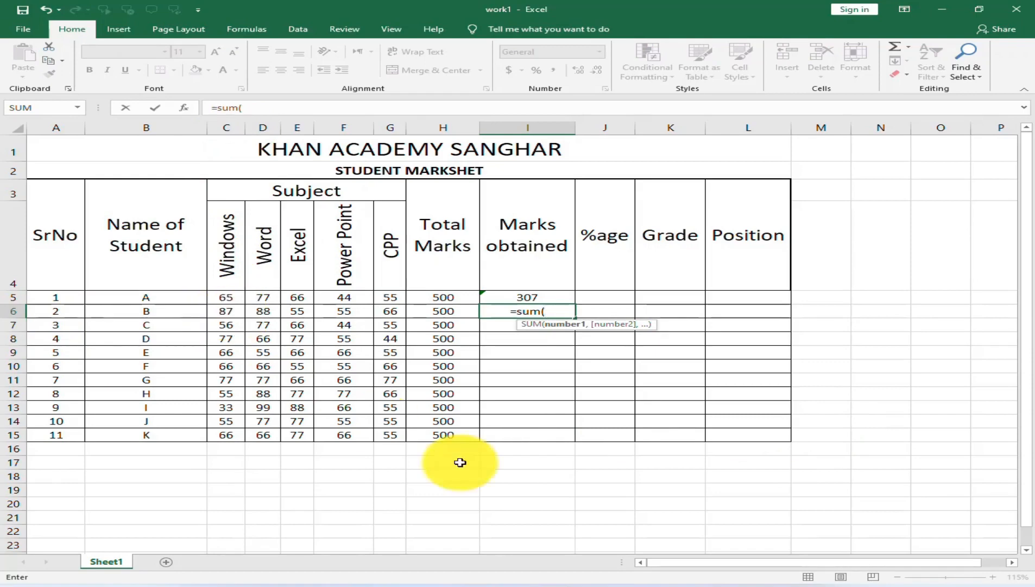
text(c6)
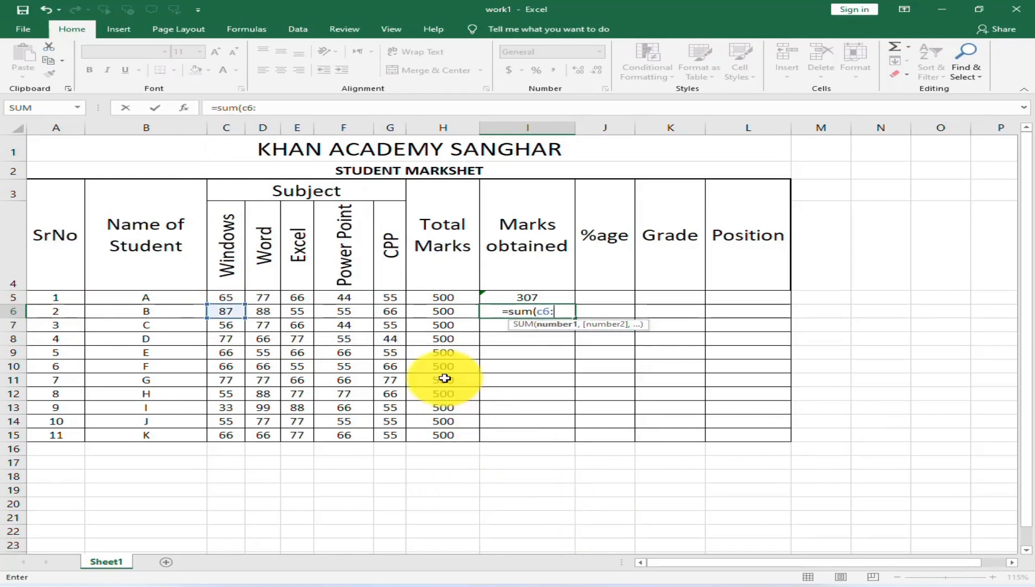
text(:)
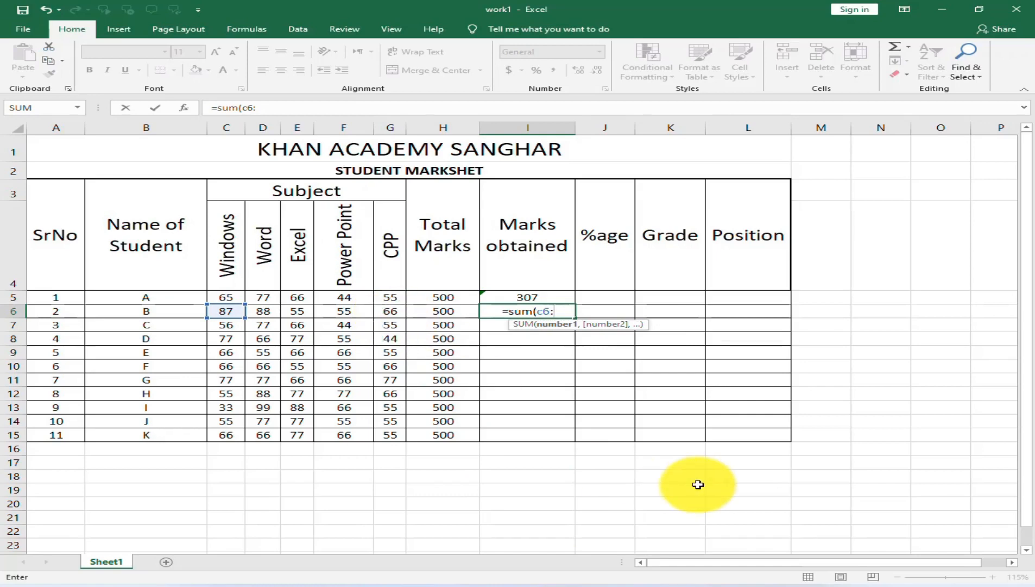
text(g6)
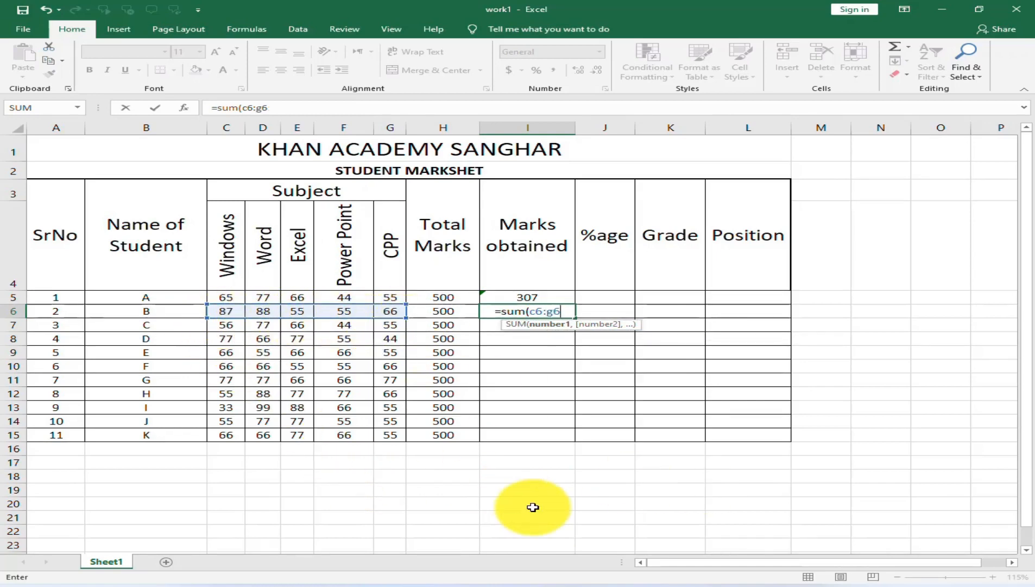
text())
key(Return)
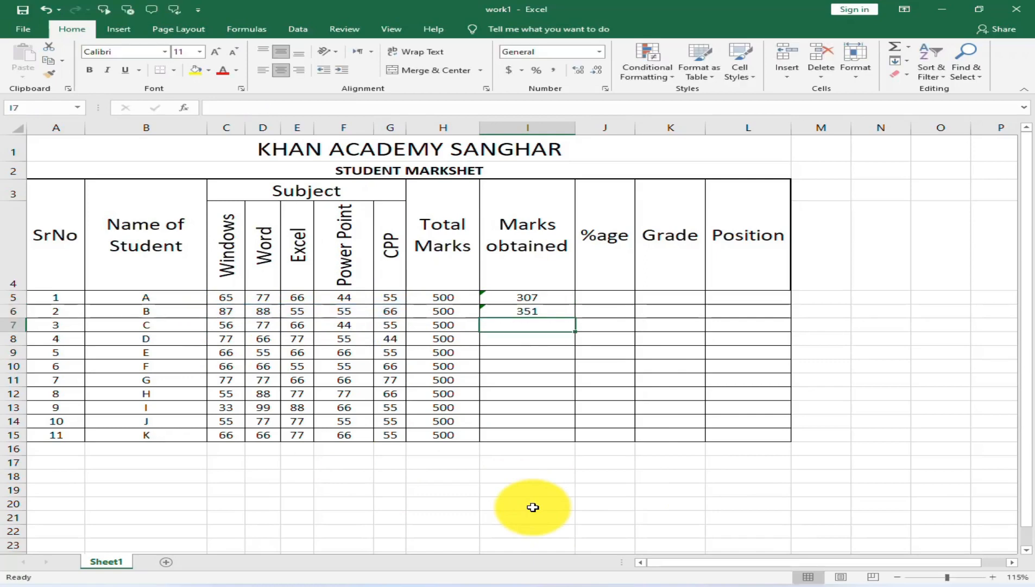
click(535, 309)
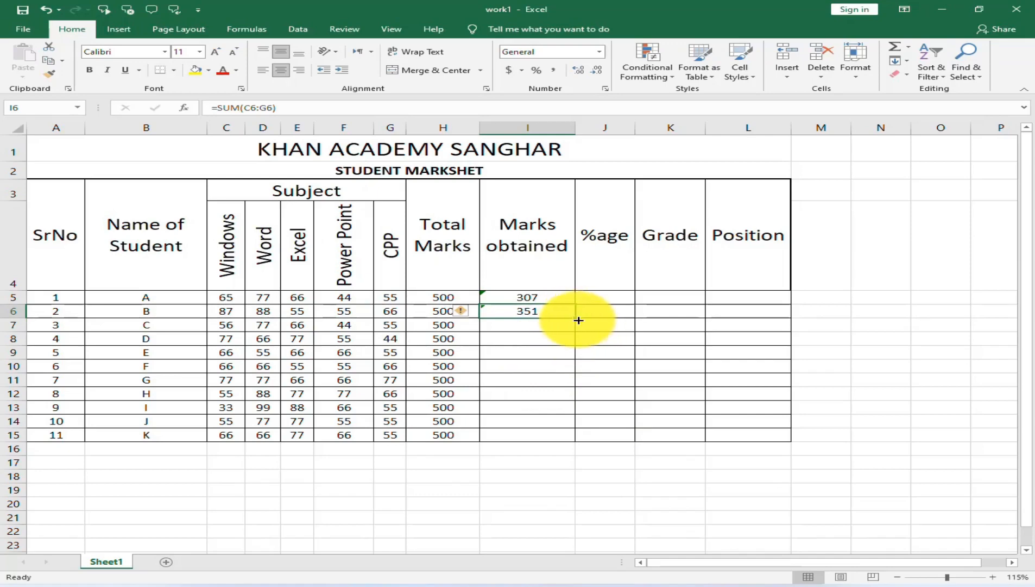
drag(576, 320, 568, 440)
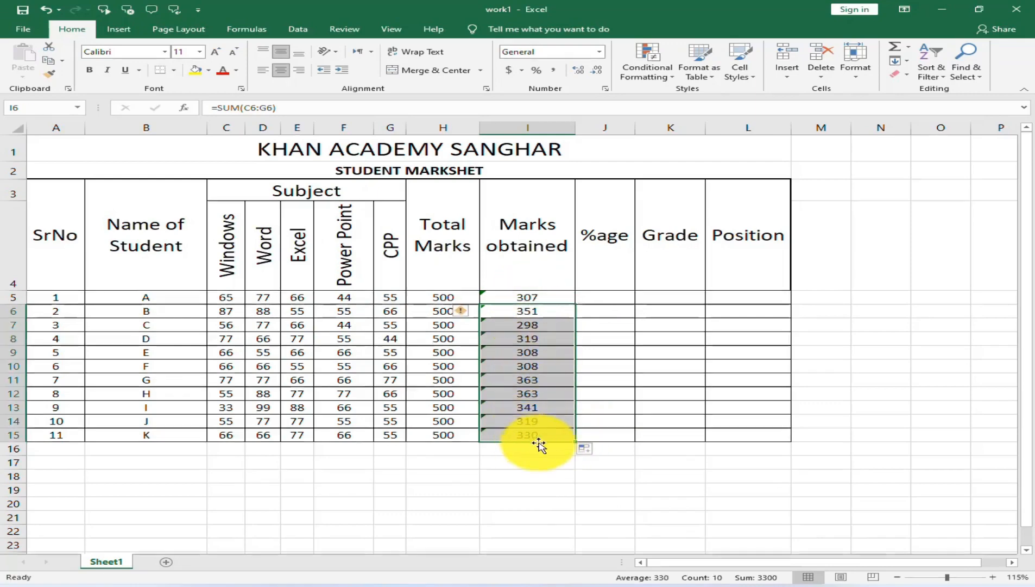
- Clear all the Marks obtained formulas in I5:I15
click(620, 303)
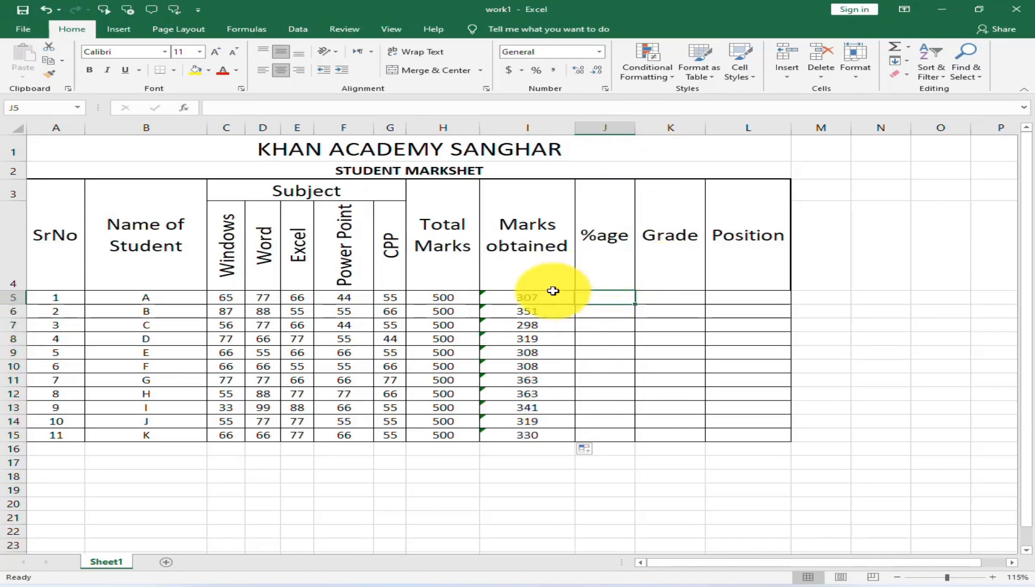
drag(534, 298, 536, 434)
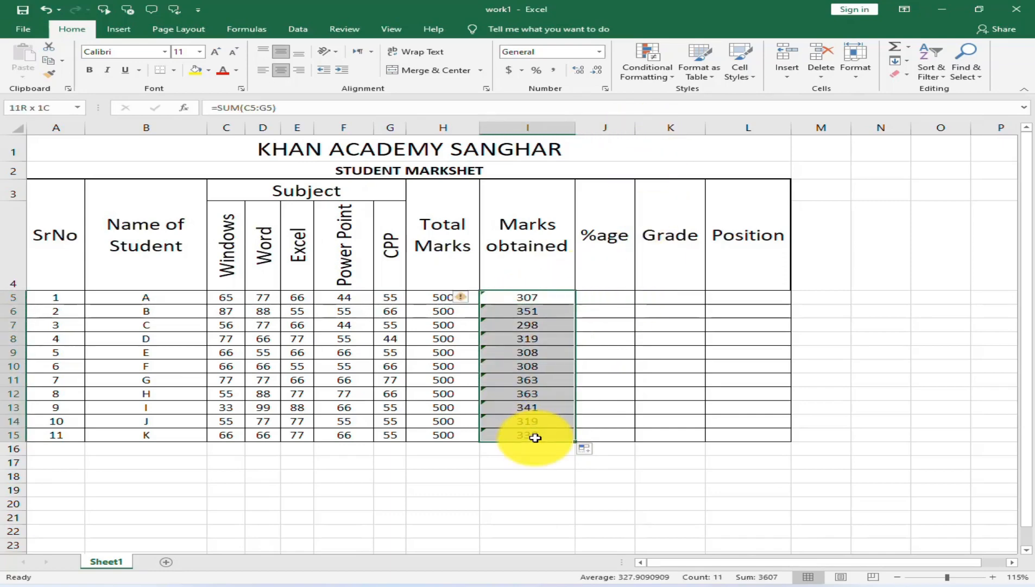
key(Delete)
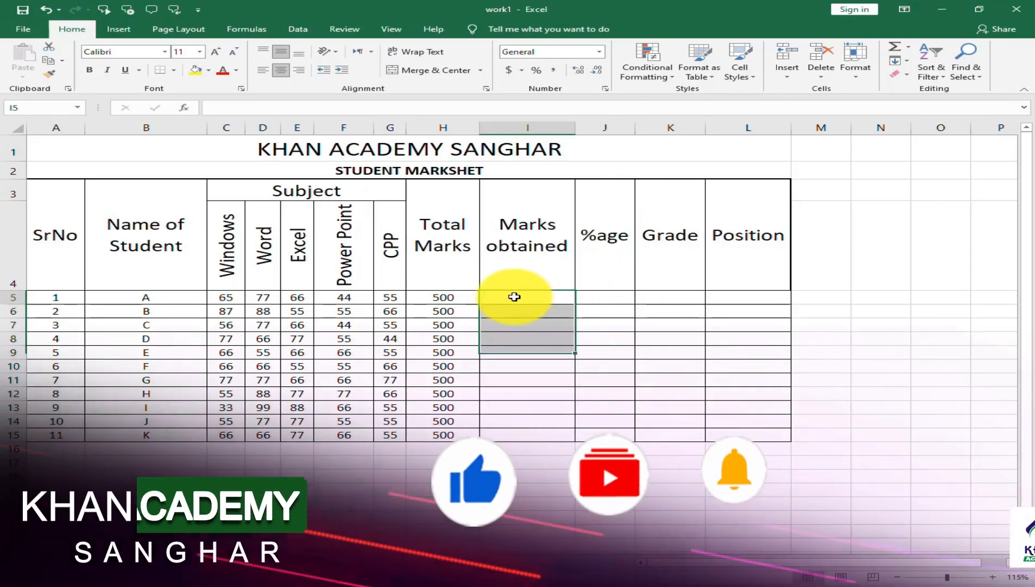
- Enter =C5+D5+E5+F5+G5 in I5 to add student A's subject marks cell by cell
click(538, 297)
text(=)
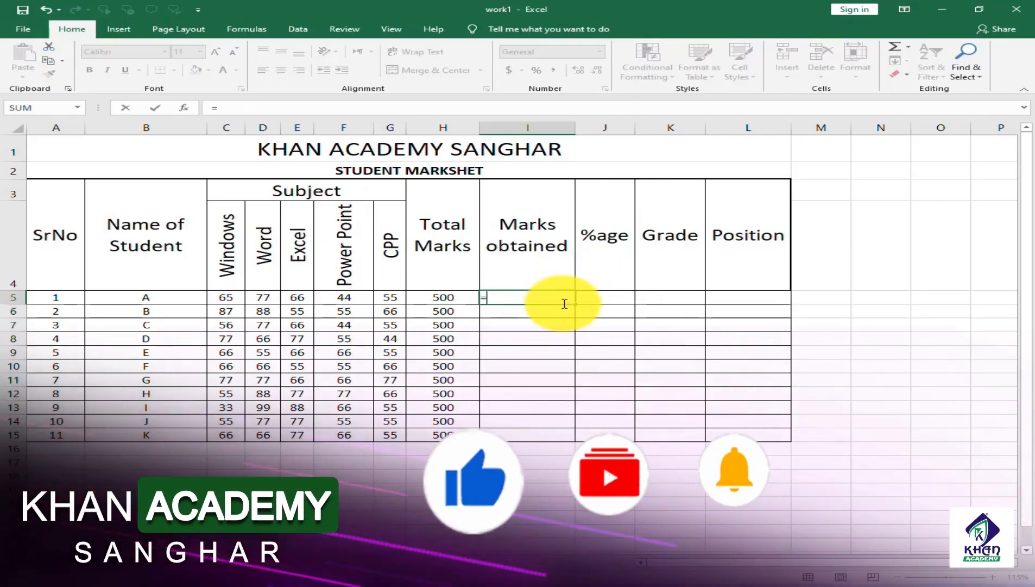
click(224, 299)
text(+)
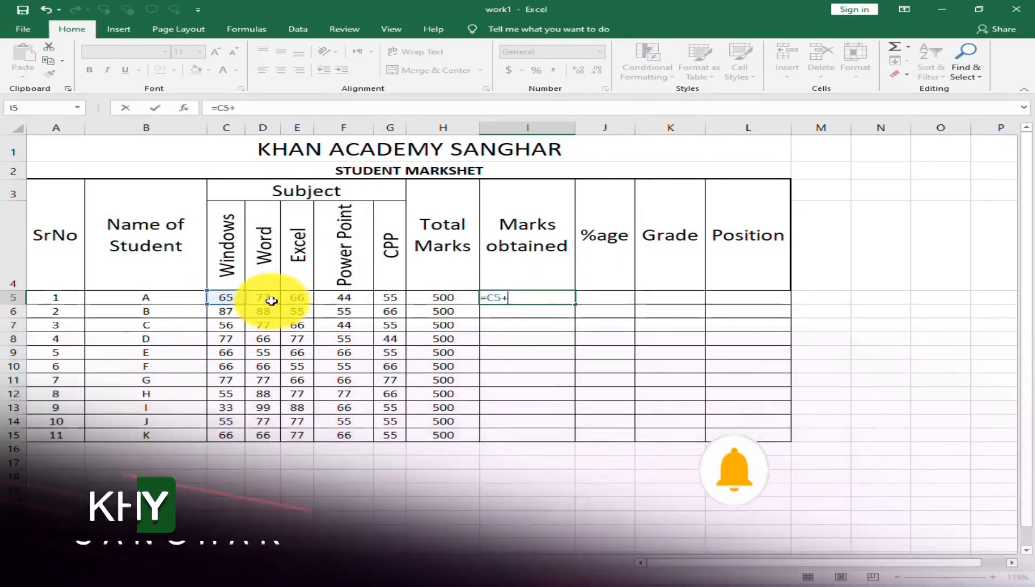
click(272, 297)
text(+)
click(295, 299)
text(+)
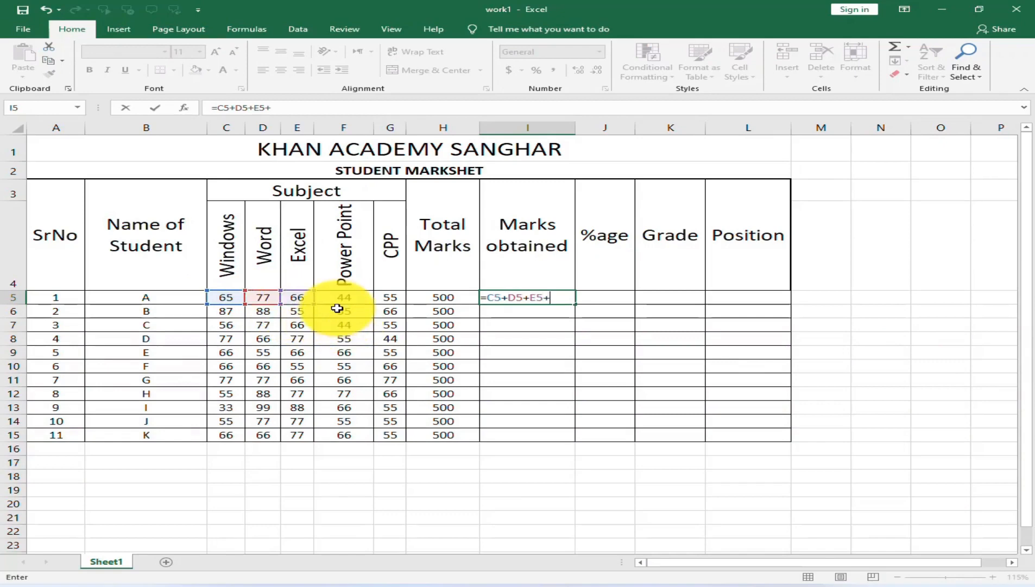
click(343, 299)
text(+)
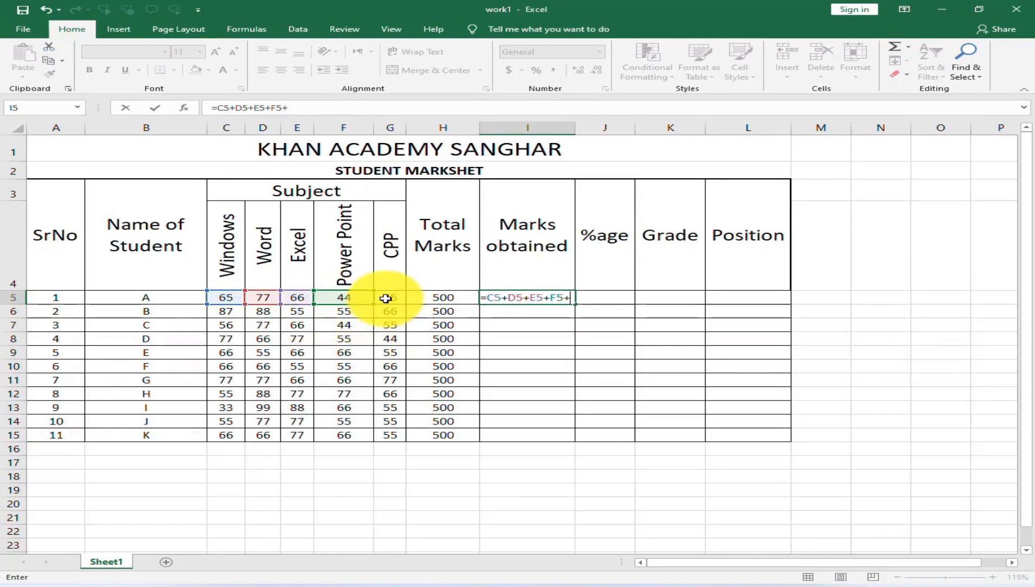
click(386, 298)
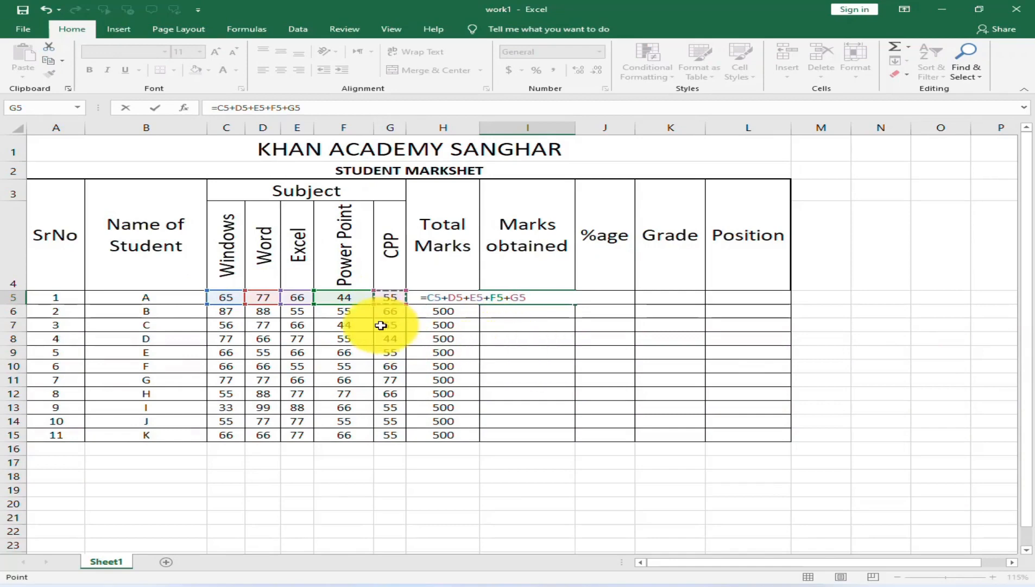
key(Return)
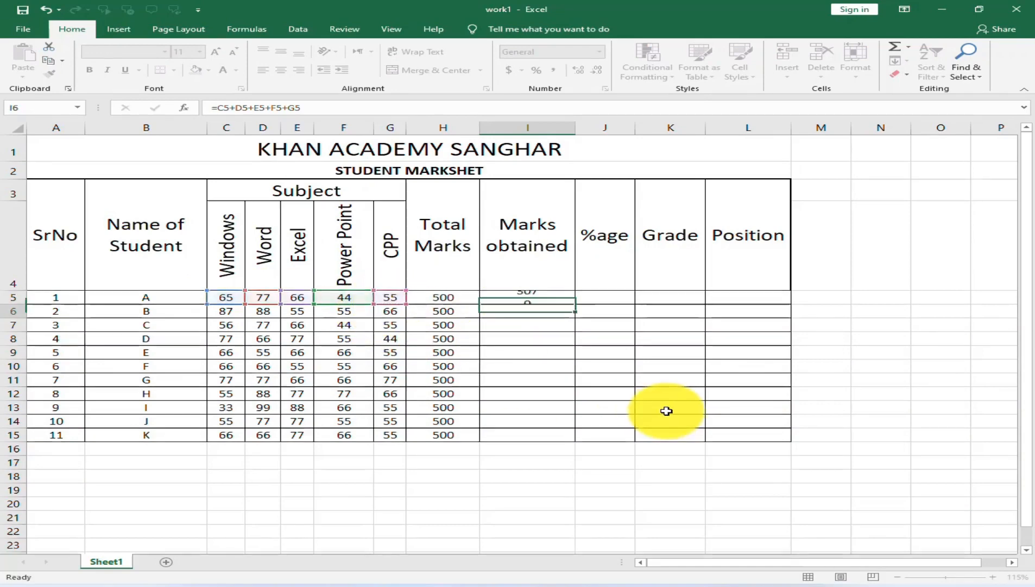
- Replace the formula in I5 with a SUM over C5:G5 and fill it down the Marks obtained column to I15
click(553, 298)
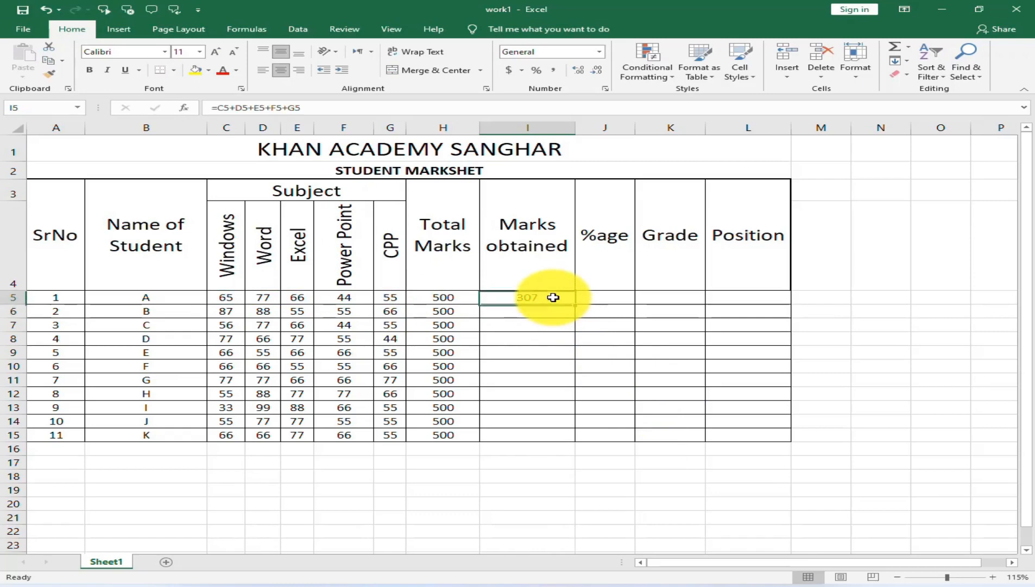
text(=sum()
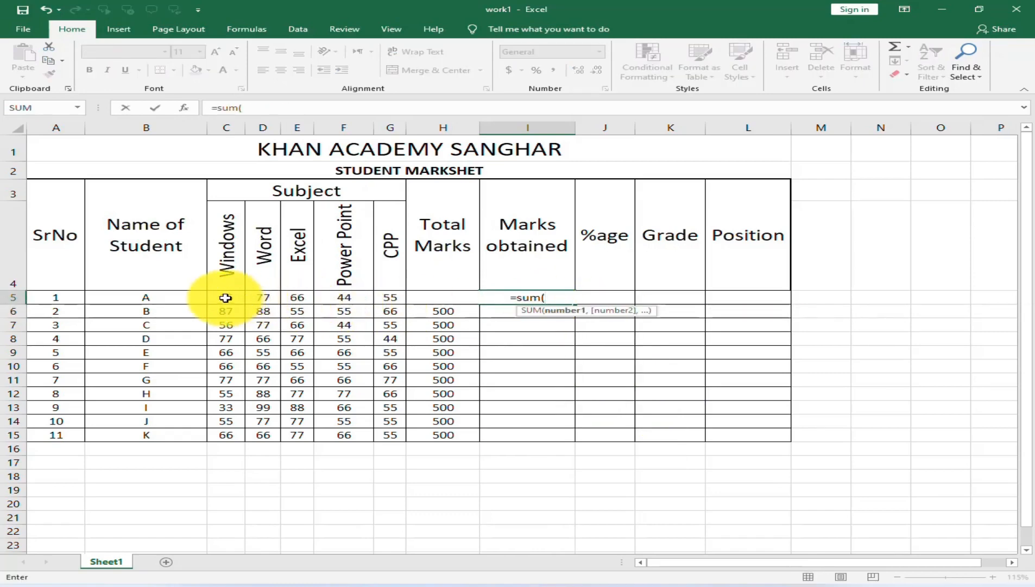
drag(227, 298, 392, 297)
key(Return)
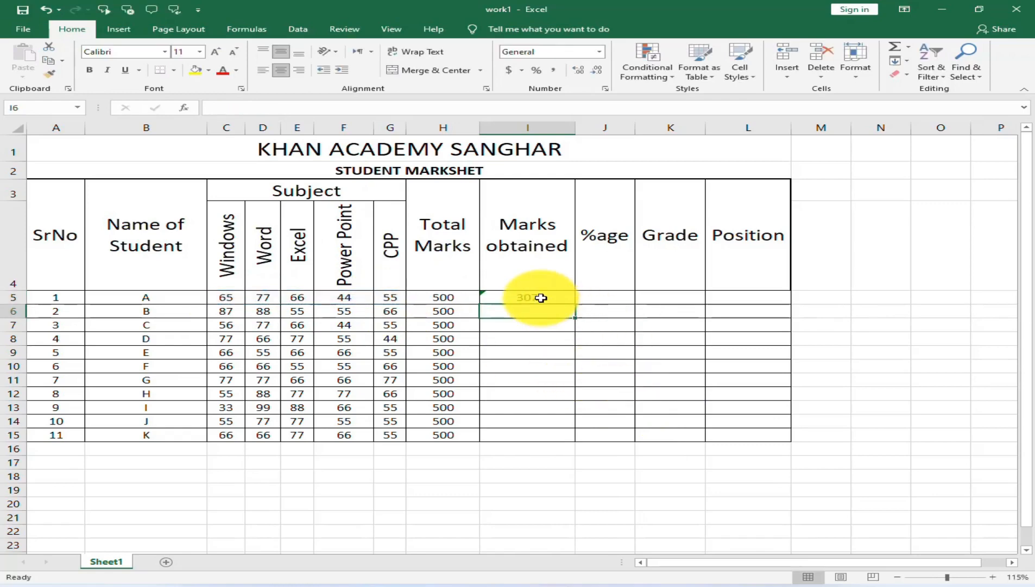
click(535, 297)
drag(576, 305, 571, 442)
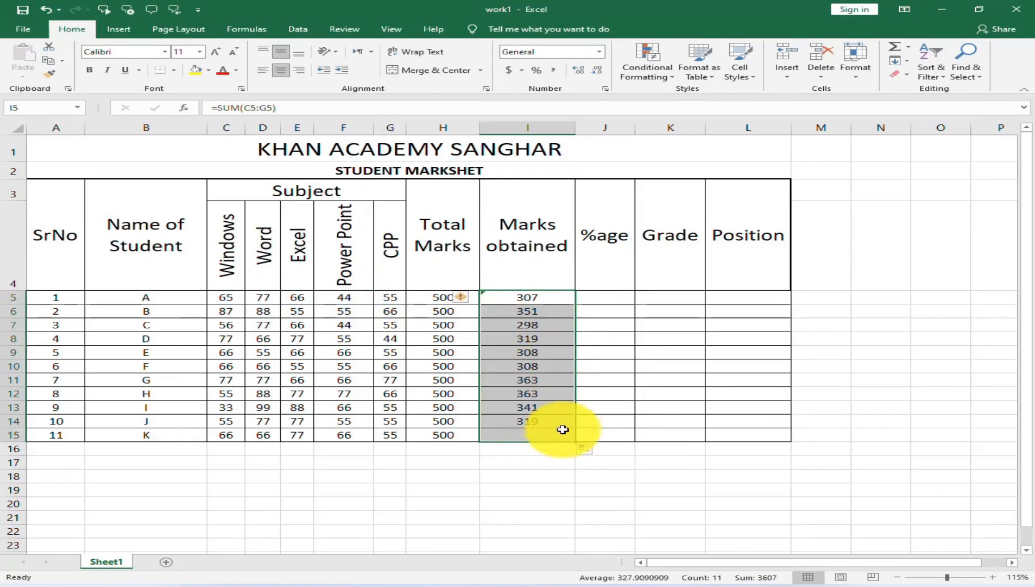
- Calculate student A's percentage in J5 with the formula =I5*100/H5
click(606, 296)
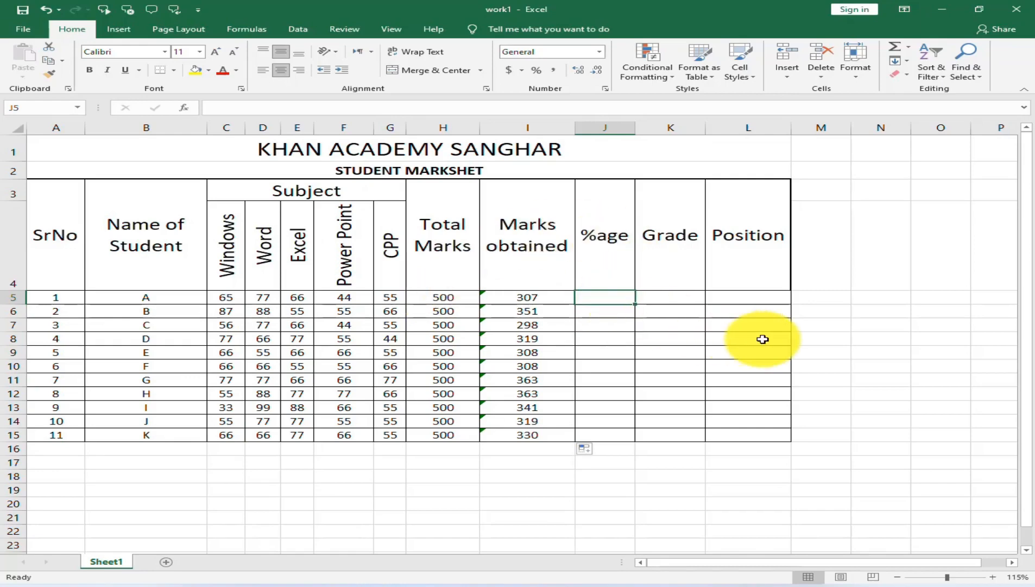
text(=)
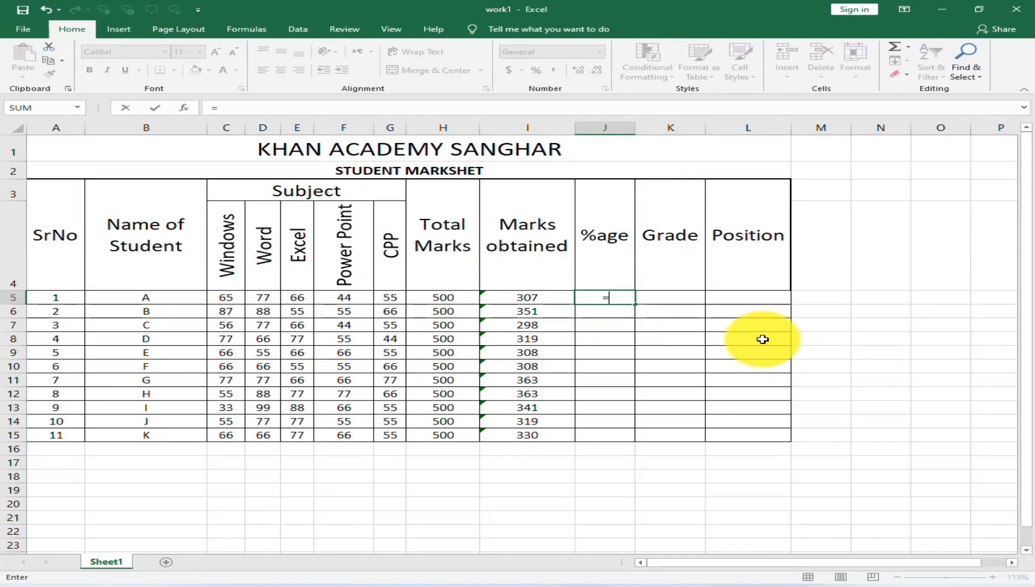
click(529, 298)
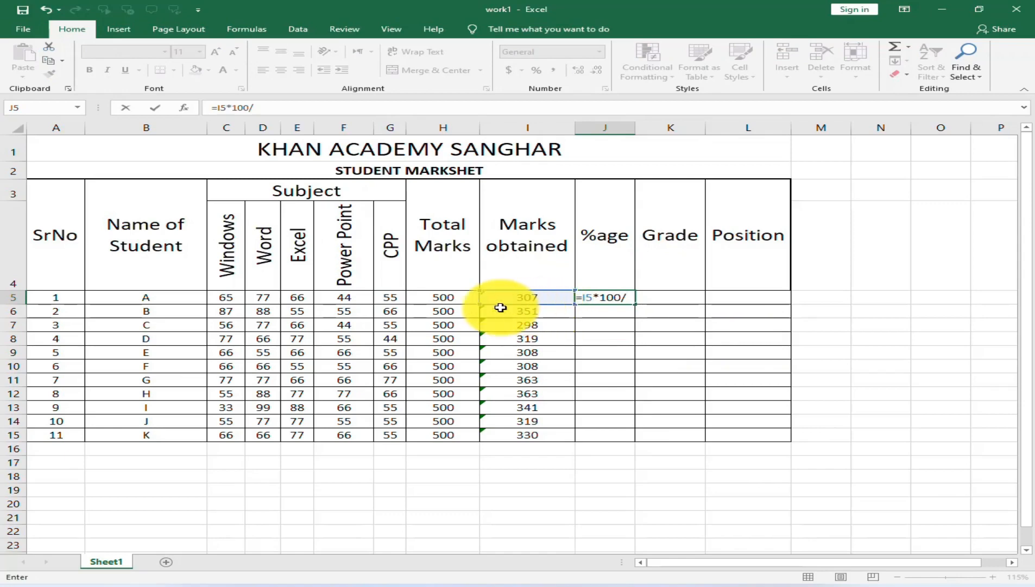
click(433, 296)
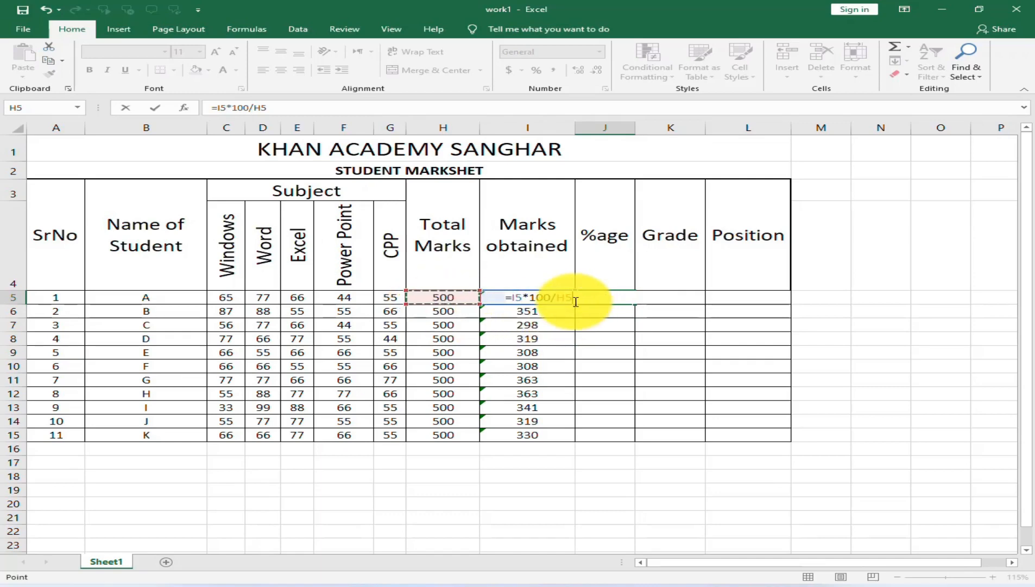
key(Return)
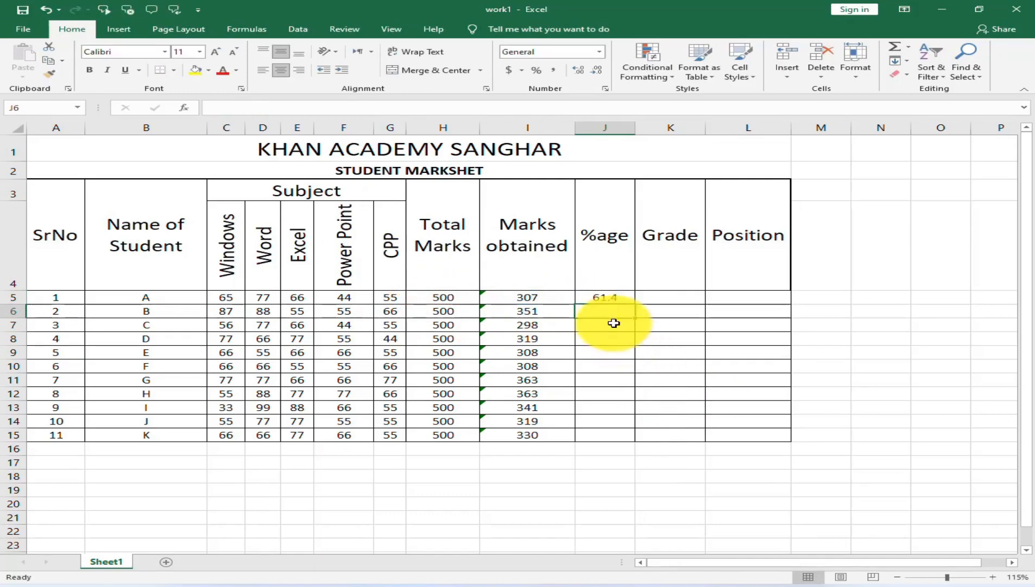
- Calculate student B's percentage in J6 with the formula =I6/H6*100
click(605, 297)
click(608, 315)
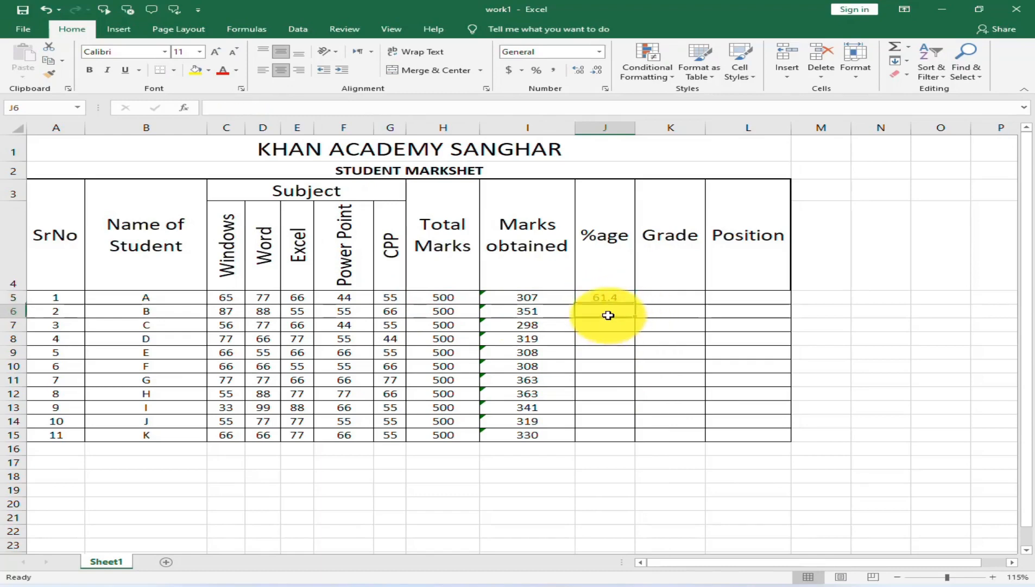
text(=)
key(Left)
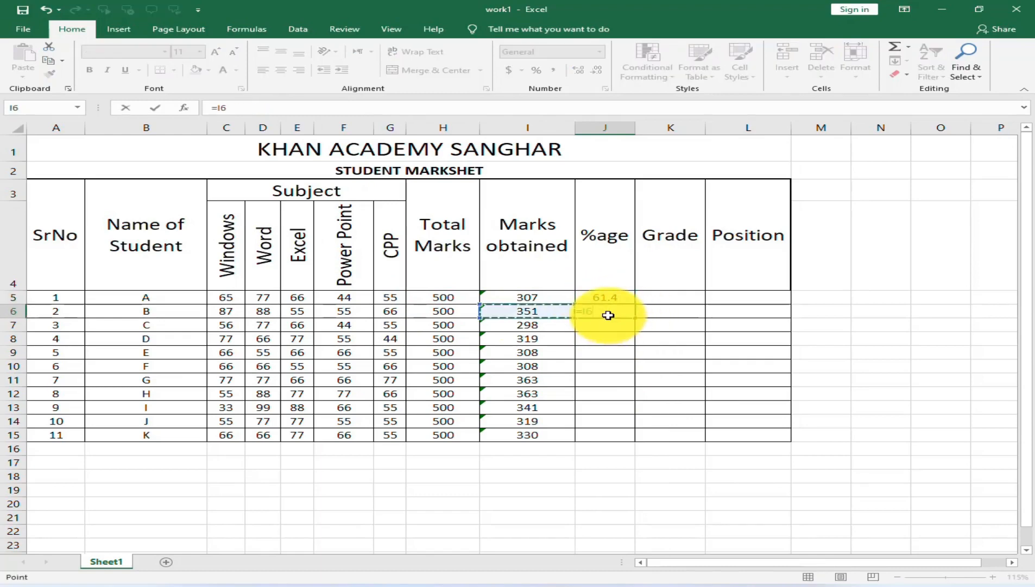
text(/)
key(Left)
key(Left)
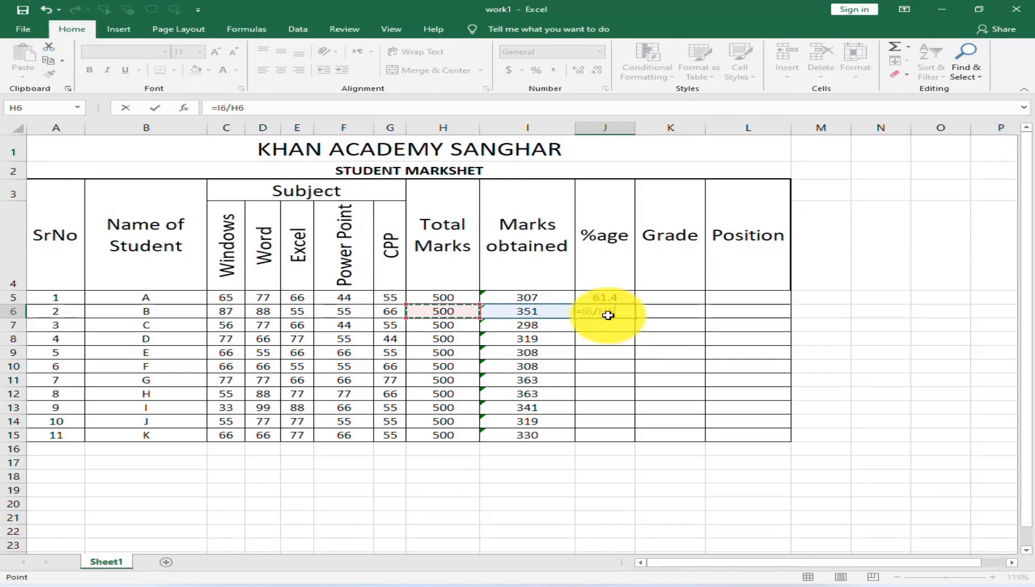
key(Return)
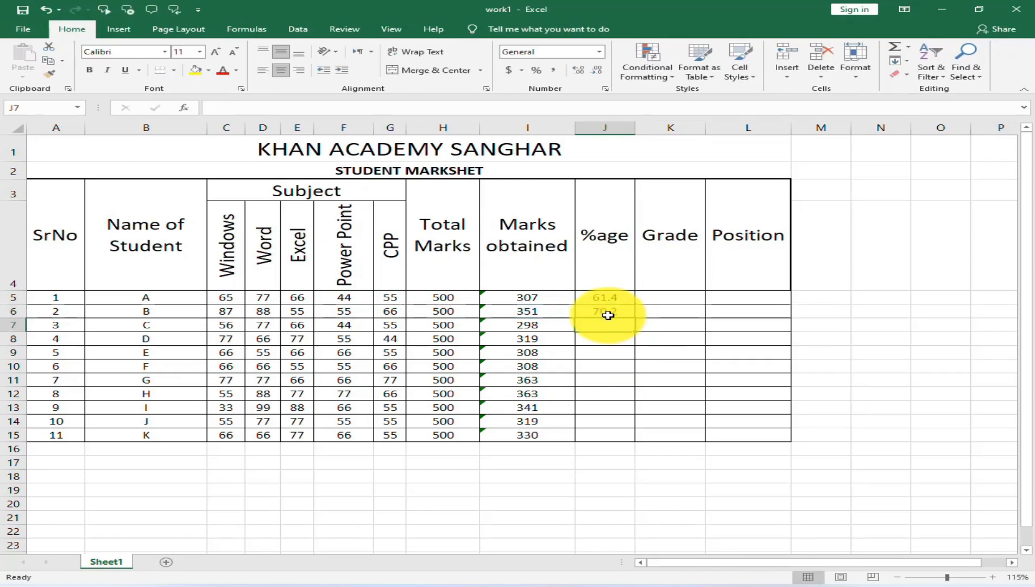
- Fill the percentage formula from J6 down to J15 and select student A's Grade cell, K5
click(608, 309)
drag(635, 317, 632, 441)
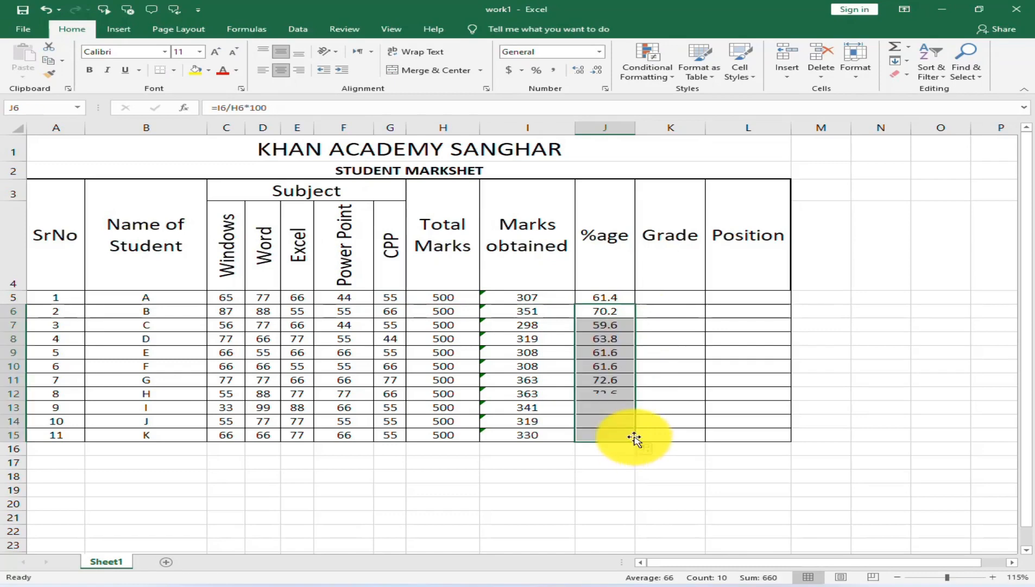
click(672, 299)
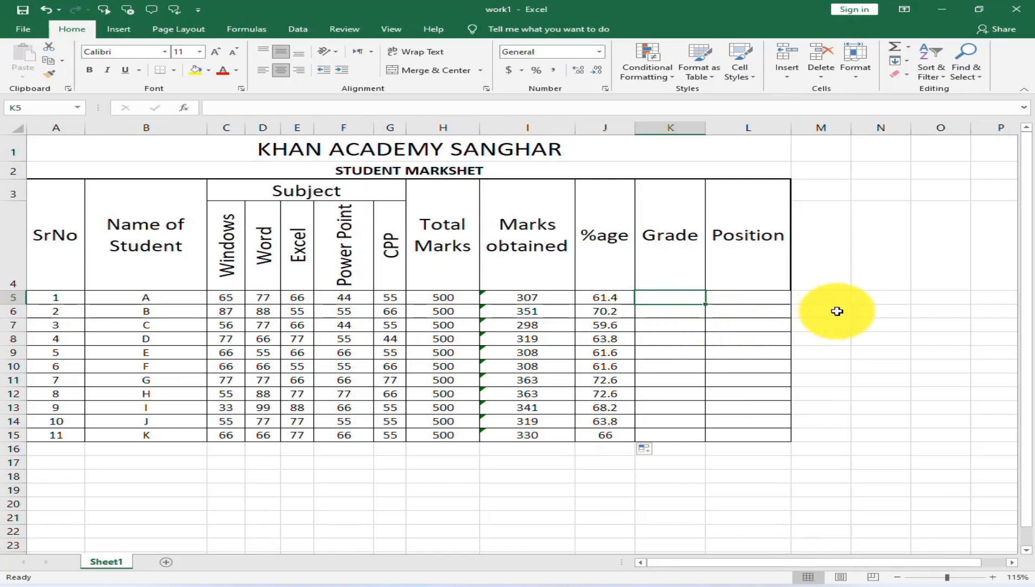
- Start a grade key outside the marksheet table by entering "A+ = 80" in N5
key(Right)
key(Right)
key(Right)
key(Right)
key(Right)
key(Left)
key(Left)
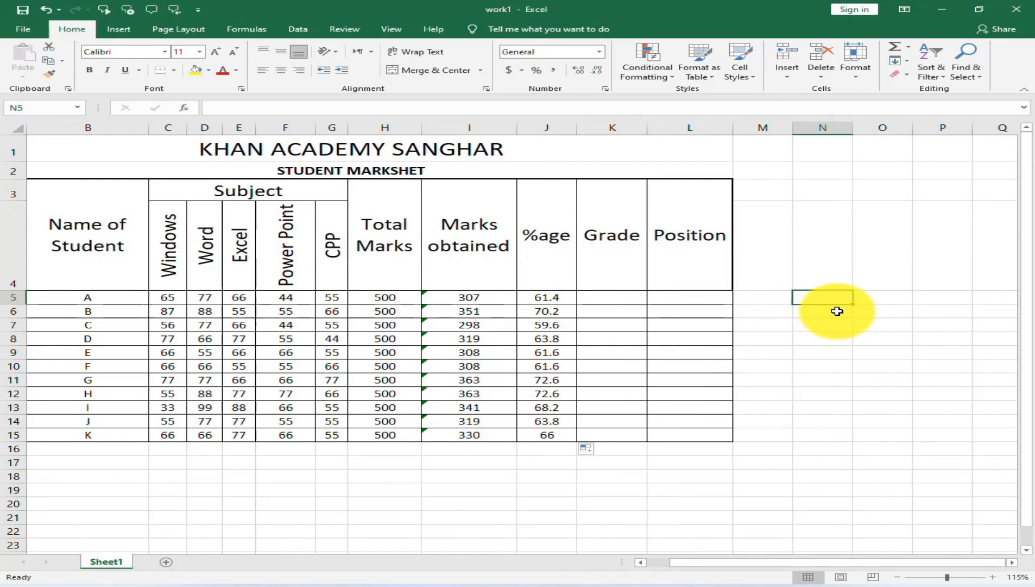
text(A+ = 80)
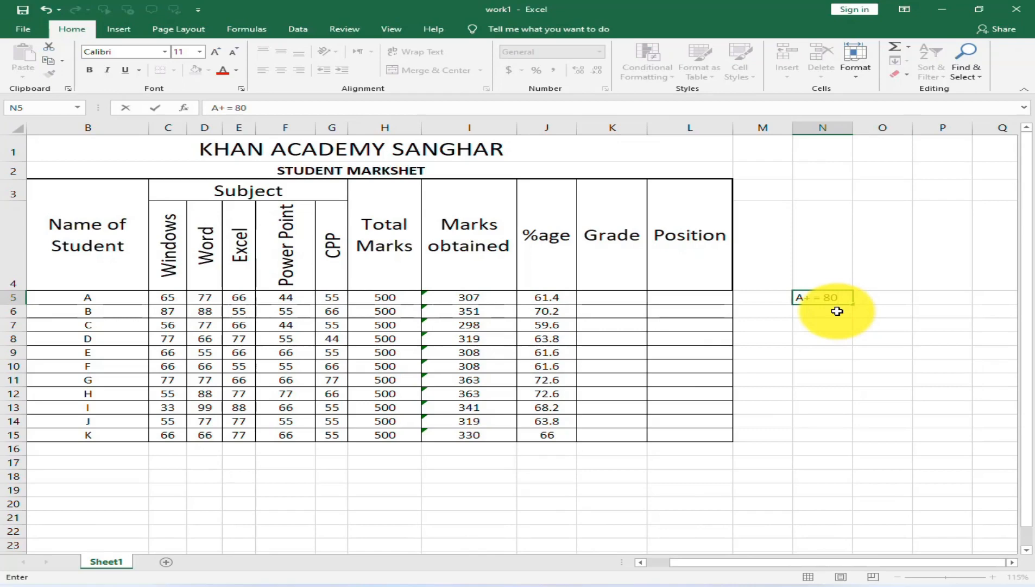
key(Return)
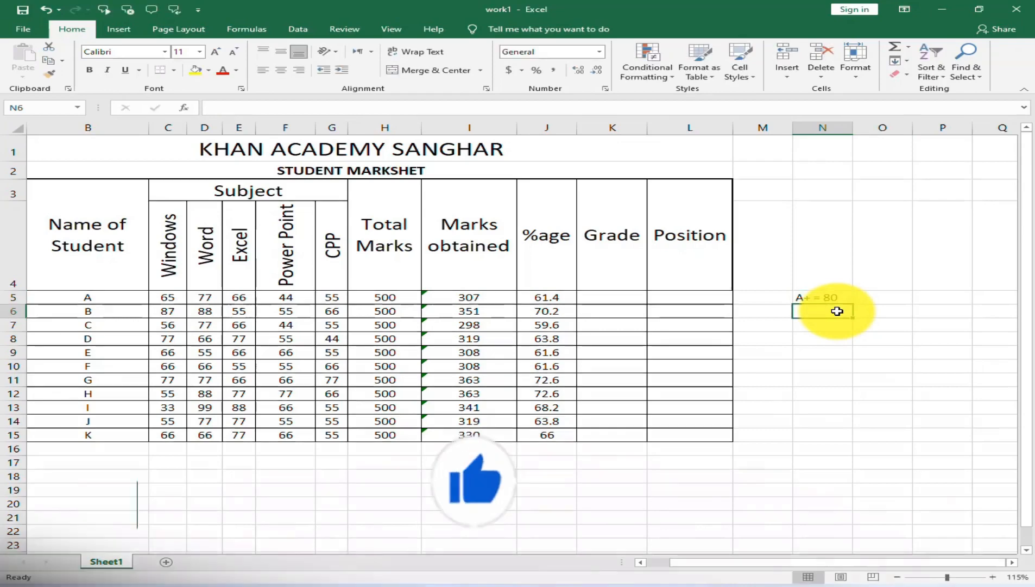
- Continue the grade key with A=70 in N6, B=70 in N7 and C=50 in N8
text(A=)
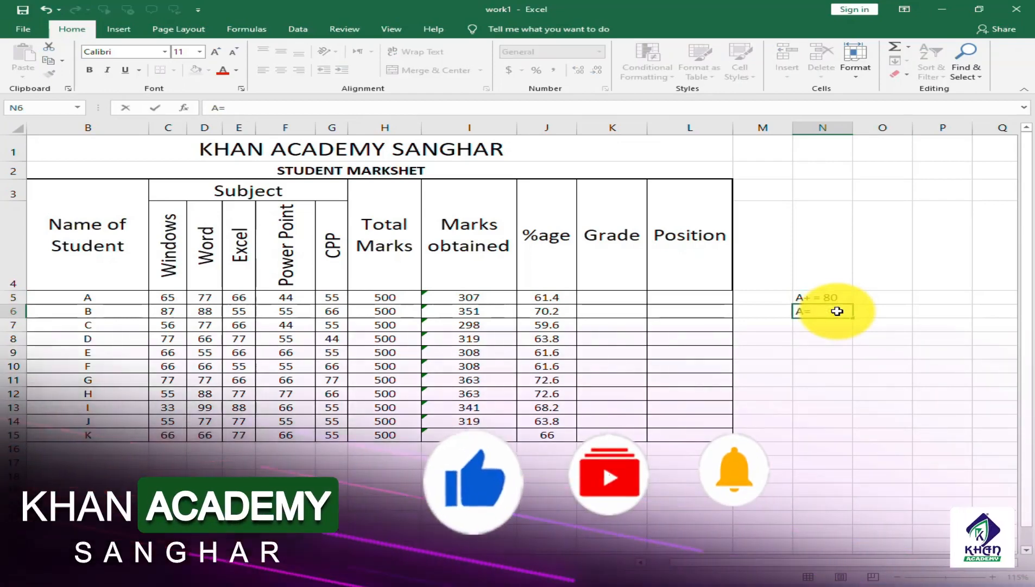
text(70)
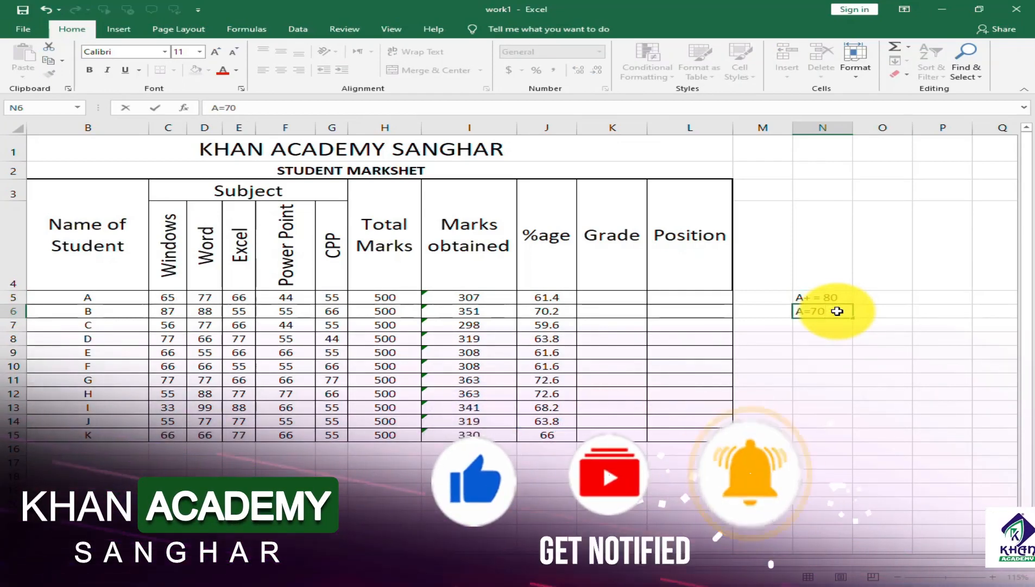
key(Return)
text(B=70)
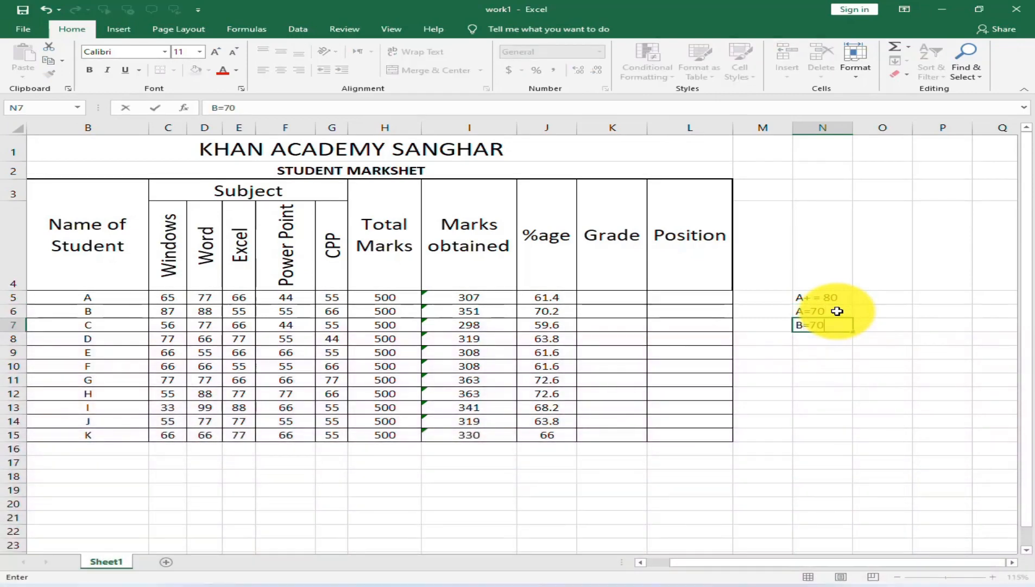
key(Return)
text(C=)
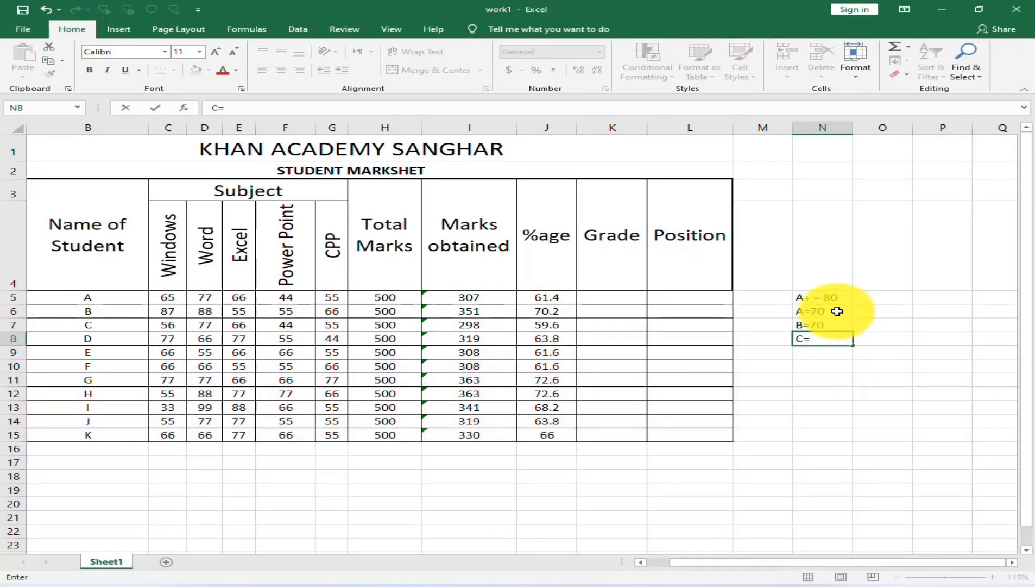
text(50)
key(Return)
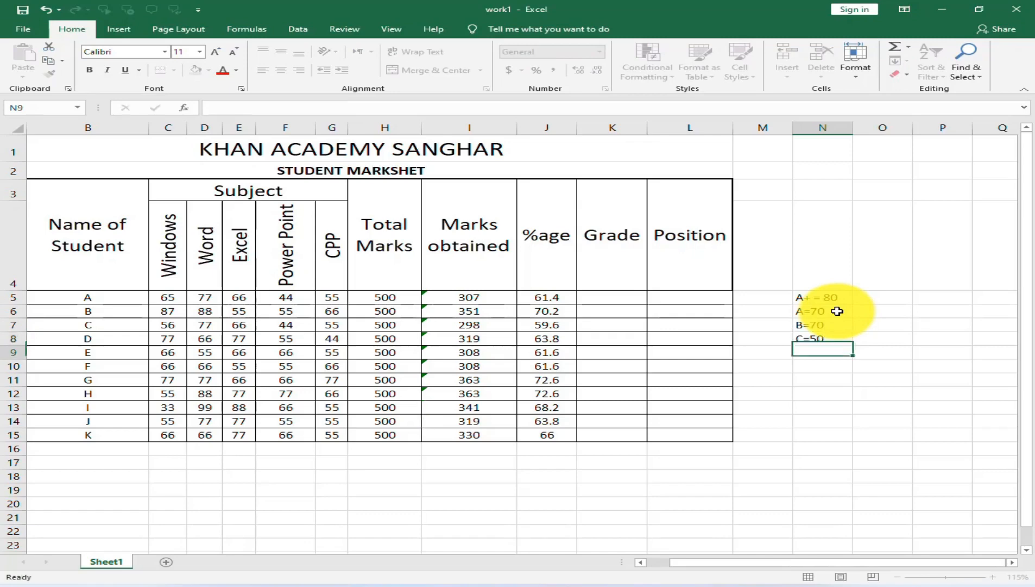
- Correct the B entry in N7 to B=60 and finish the grade key with FAIL in N9
key(Up)
key(Up)
key(F2)
key(BackSpace)
key(BackSpace)
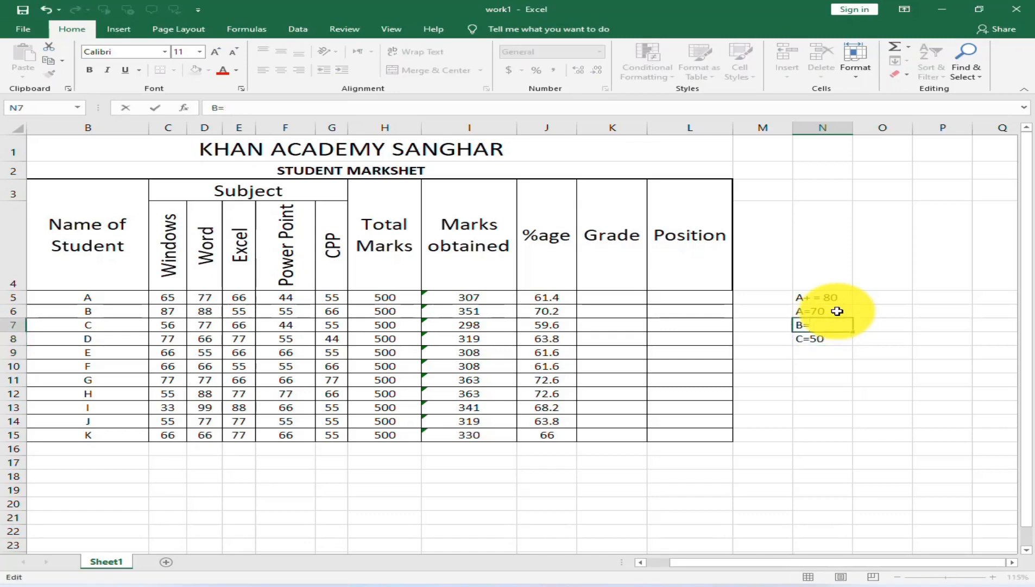
key(Return)
key(Return)
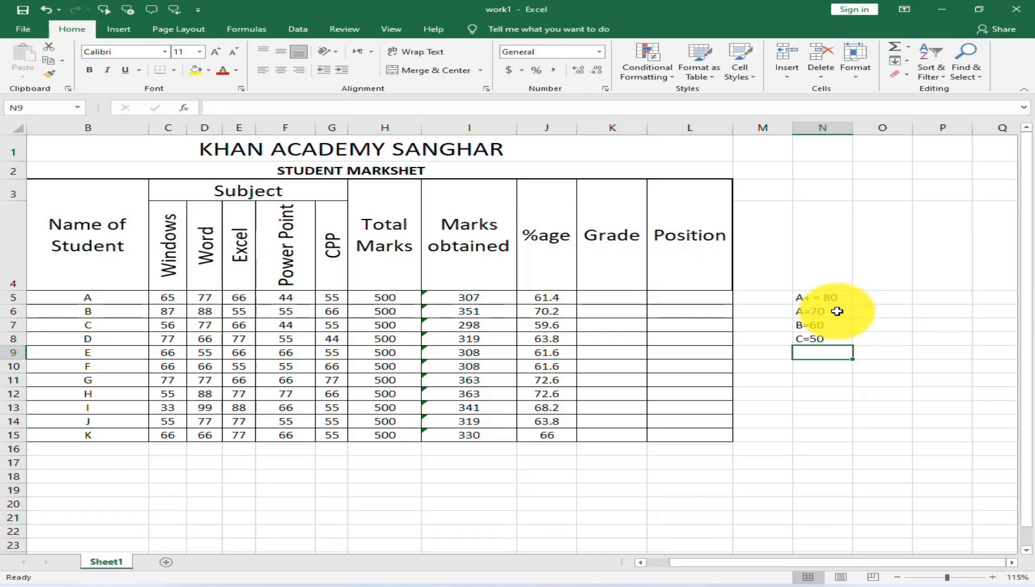
text(FAIL)
key(Return)
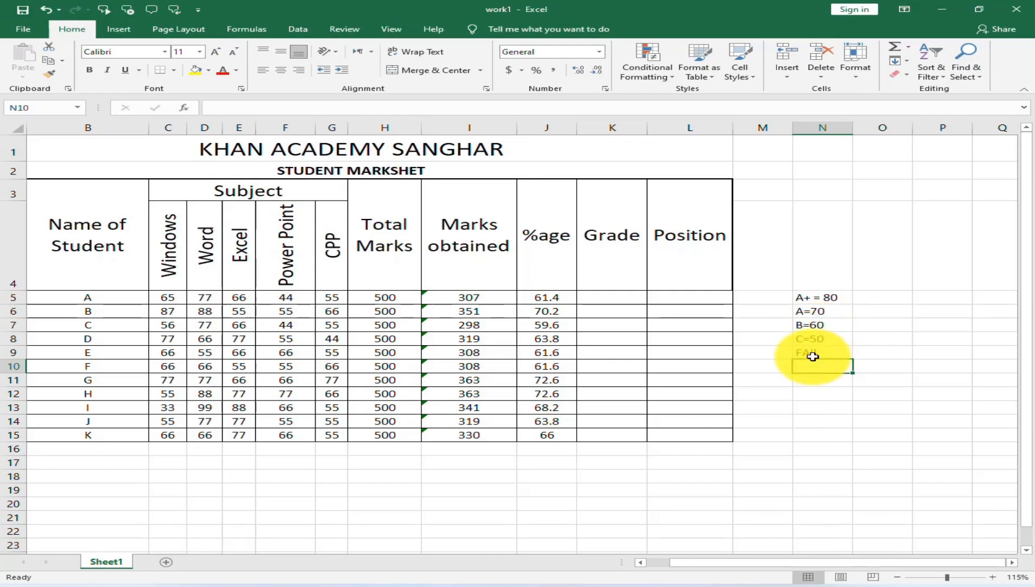
- Start an IF formula in student A's Grade cell, K5, with the condition J5>=80
click(622, 299)
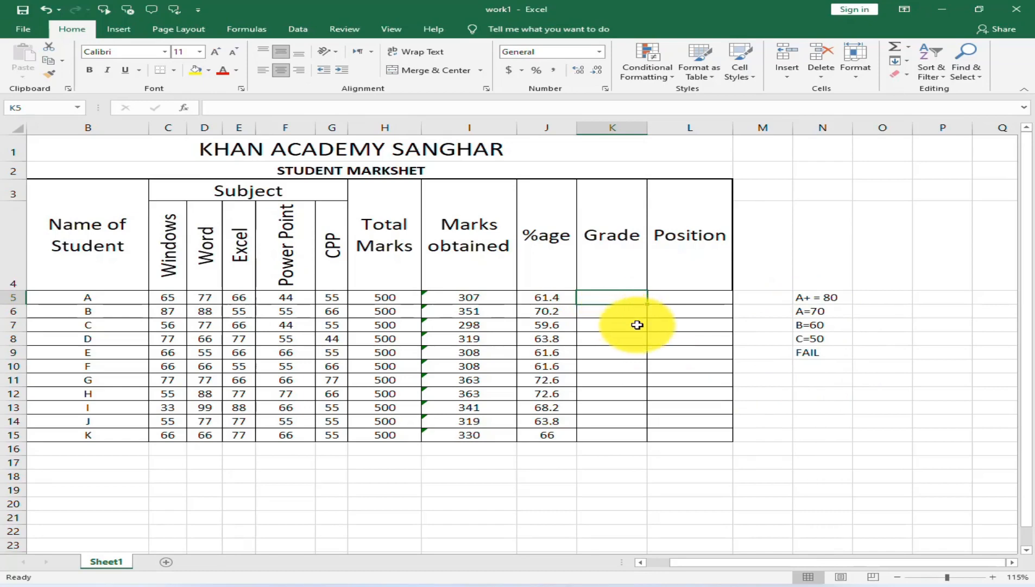
text(=IF()
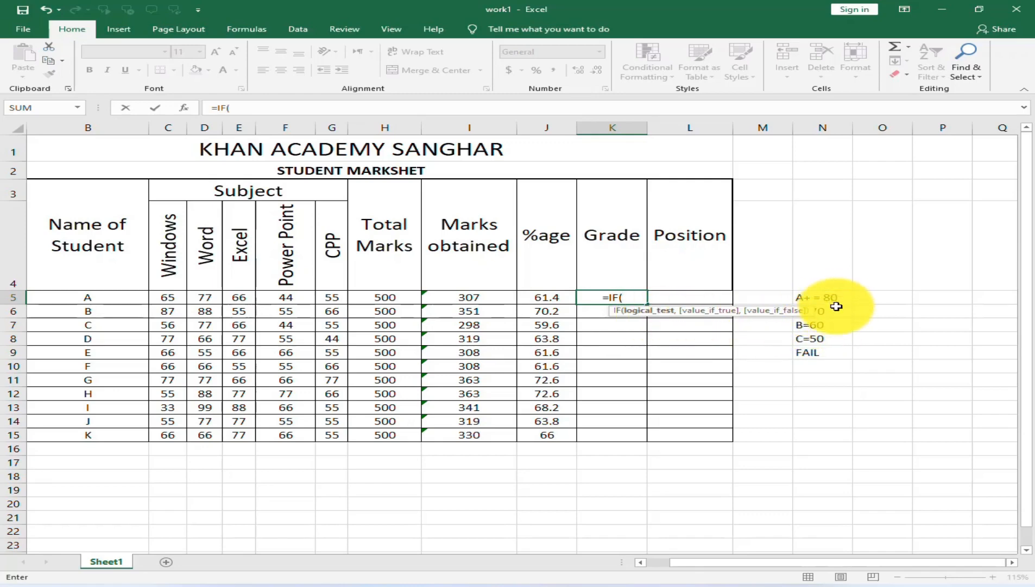
click(544, 298)
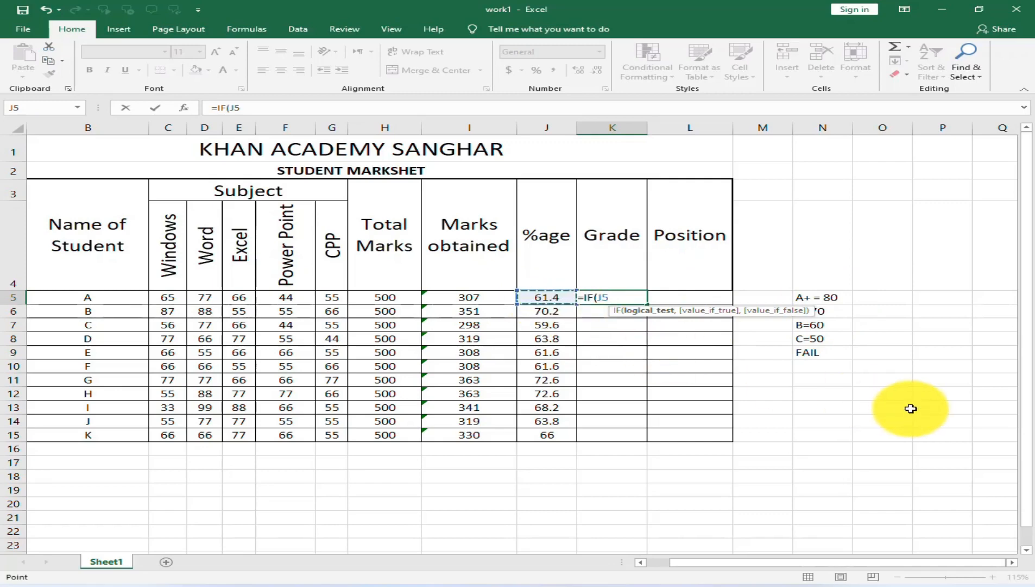
text(>)
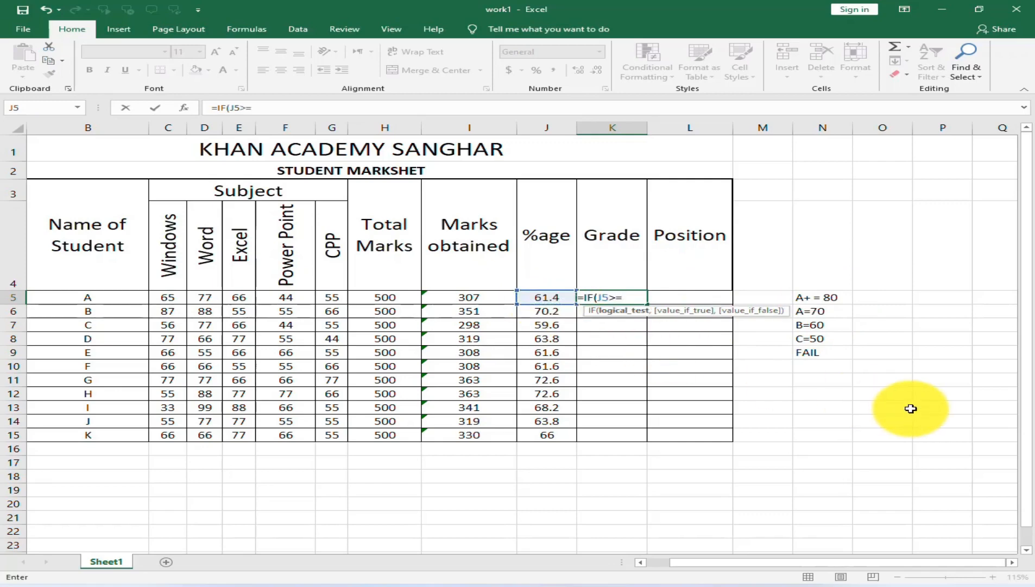
text(=80,)
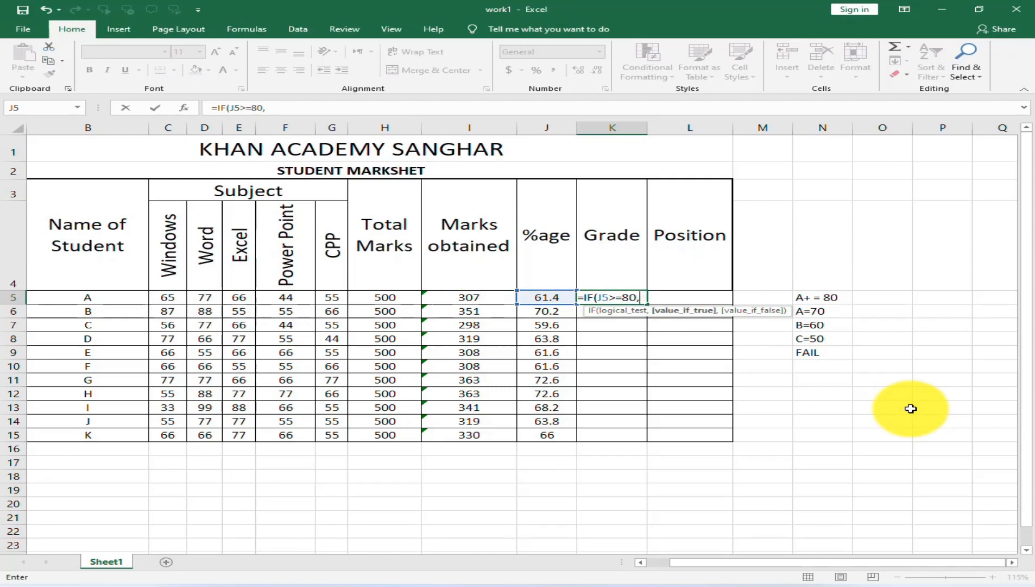
- Add "A+" to the K5 formula as the result for the J5>=80 condition
click(889, 584)
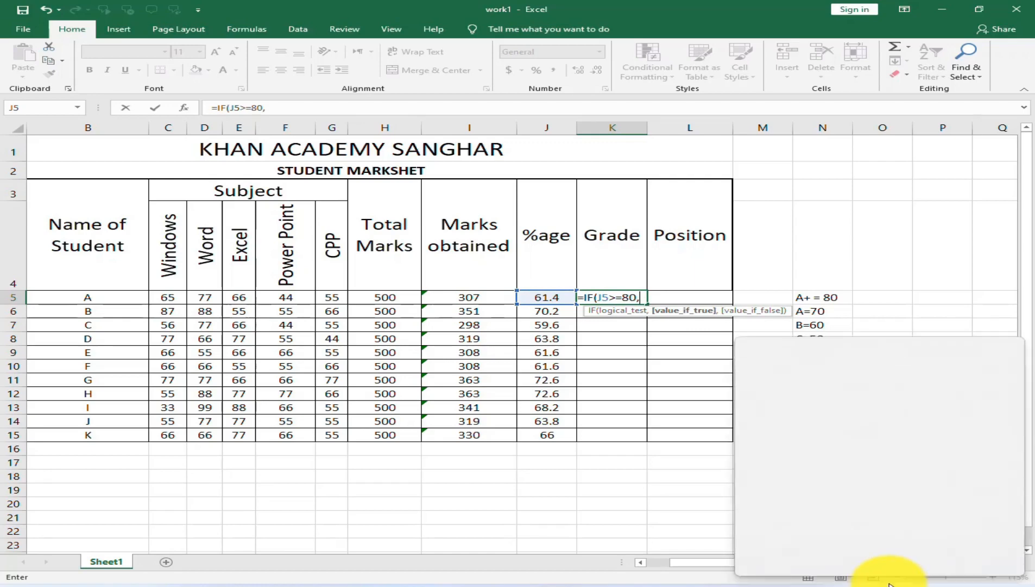
click(767, 491)
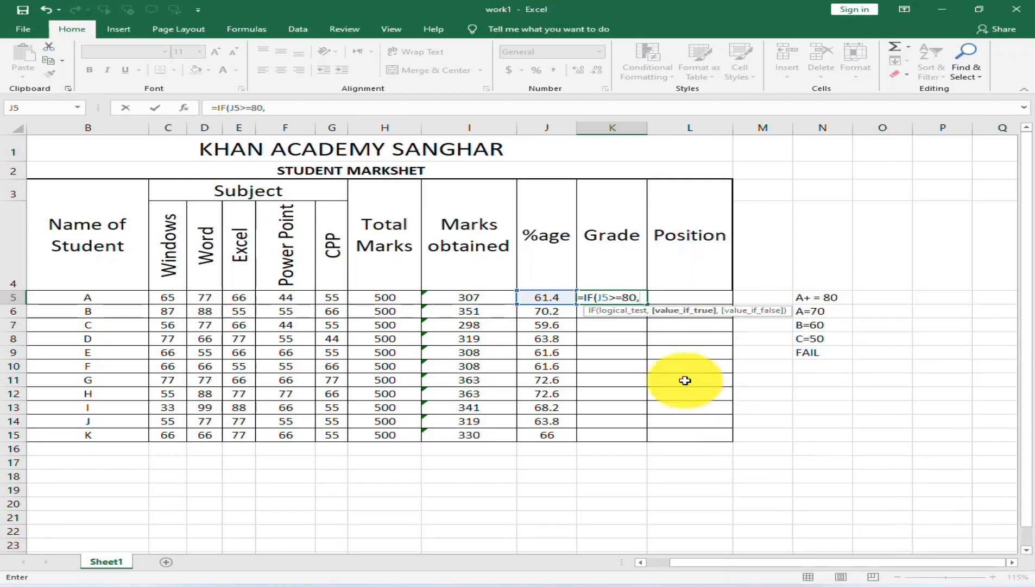
click(645, 296)
text("a)
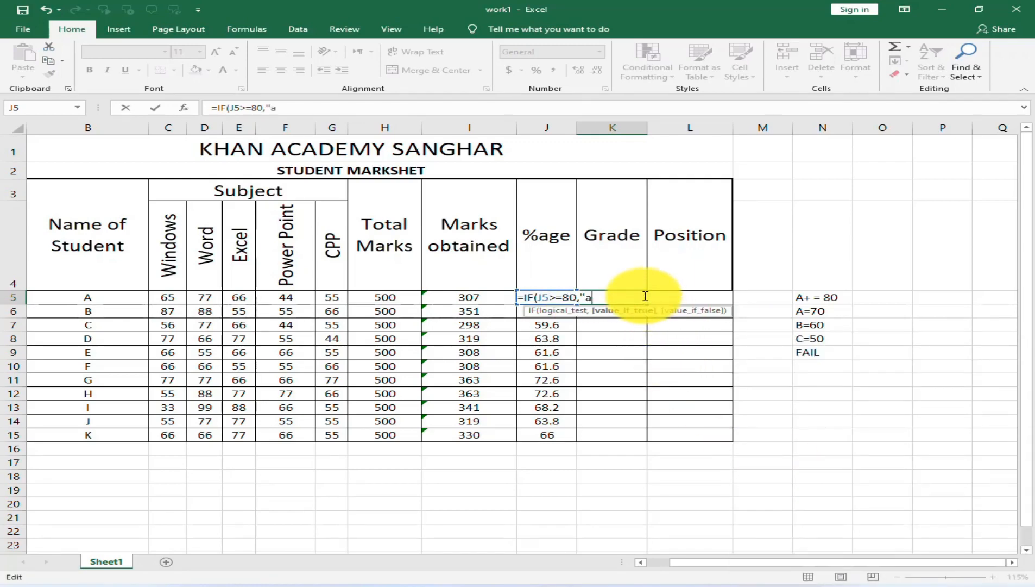
key(BackSpace)
text(a+)
text(A+)
text(",)
- Nest a second IF in the K5 formula that returns "A" for J5>=70
text(IF)
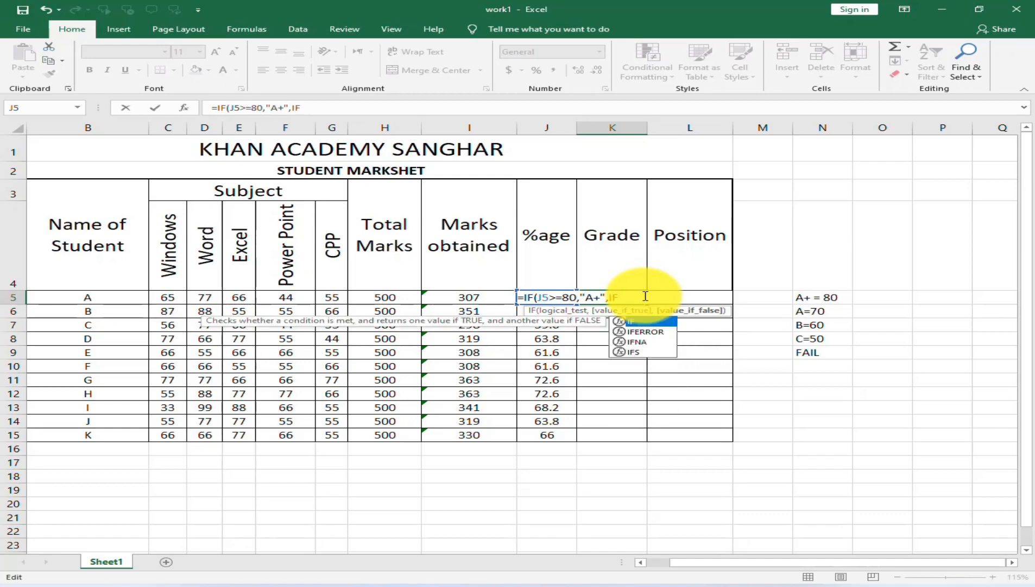
text(()
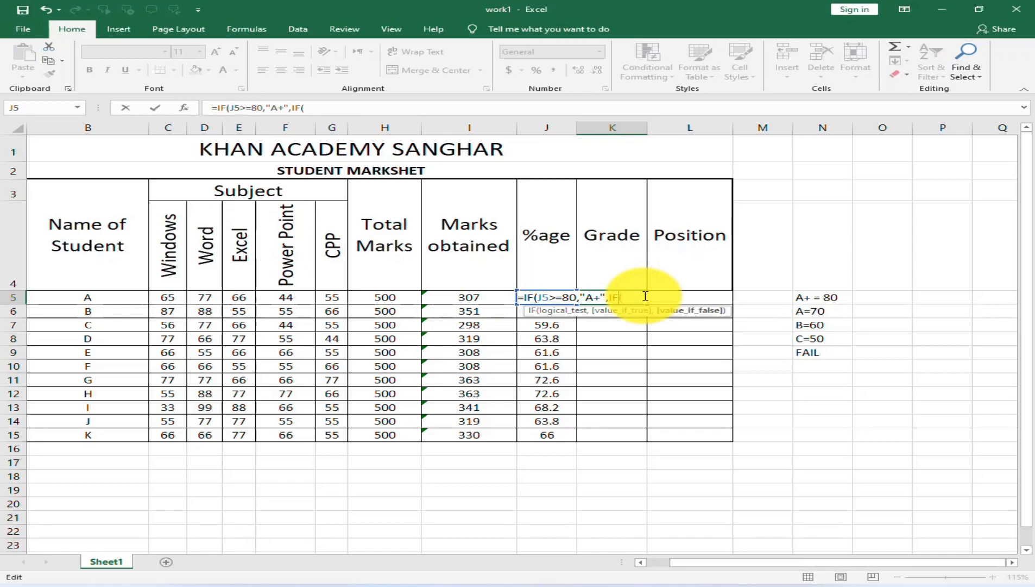
text(J5>=70)
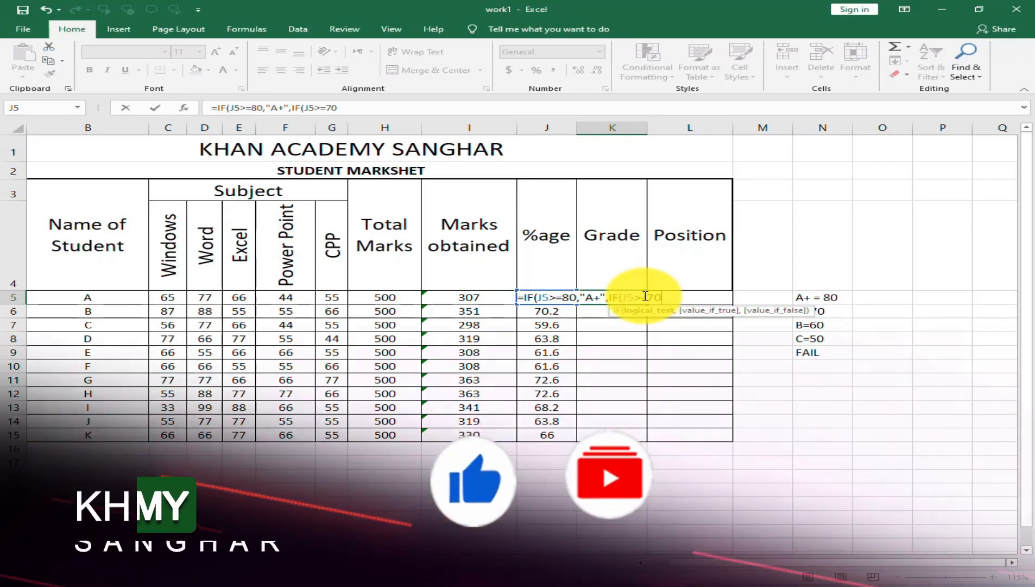
text(,"A")
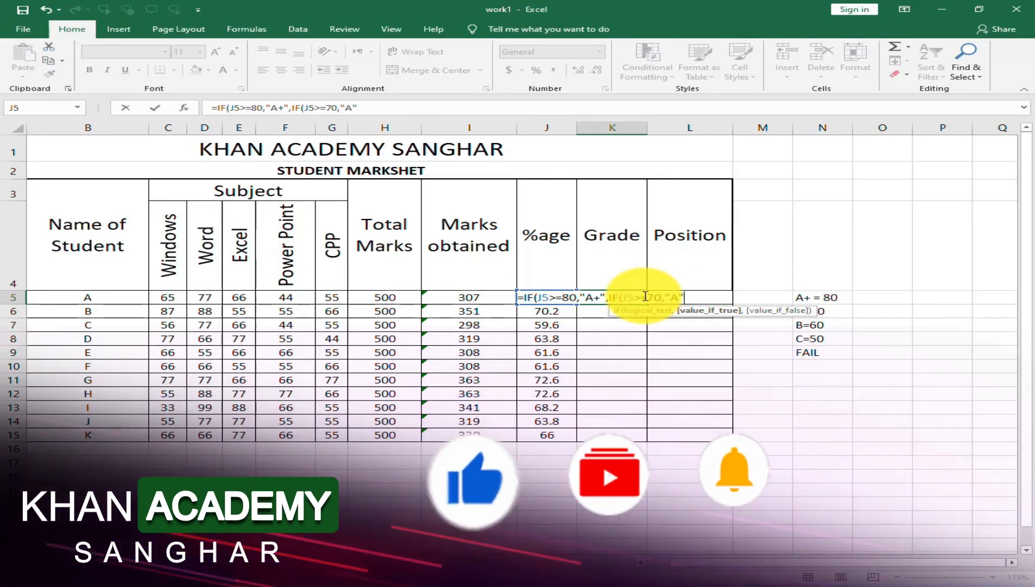
text(,)
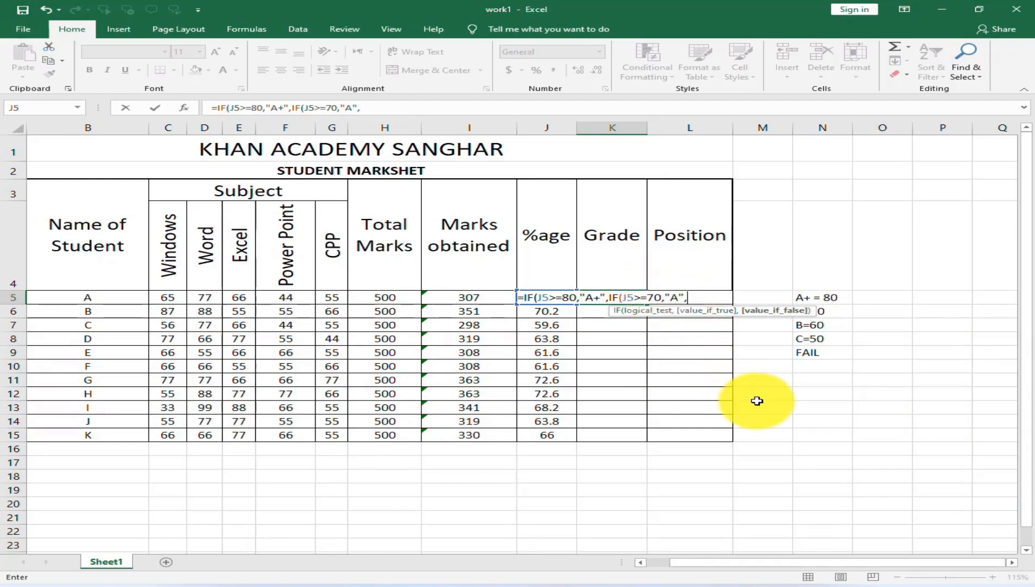
- Complete the K5 formula with IF(J5>=60,"B",IF(J5>=50,"C","FAIL")) and accept the suggested closing-bracket correction
text(IF()
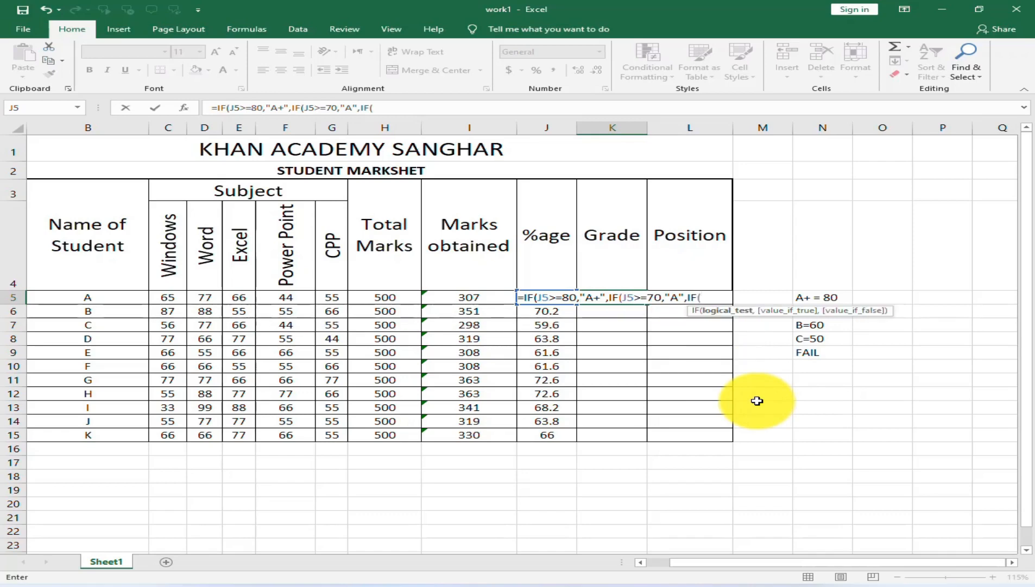
text(J5)
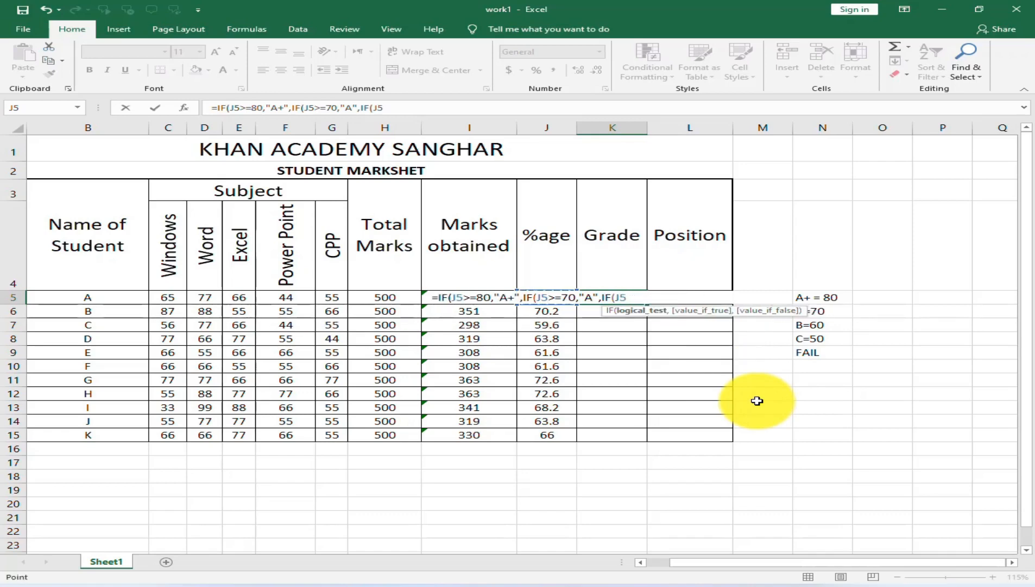
text(>=60,"B",IF(J5)
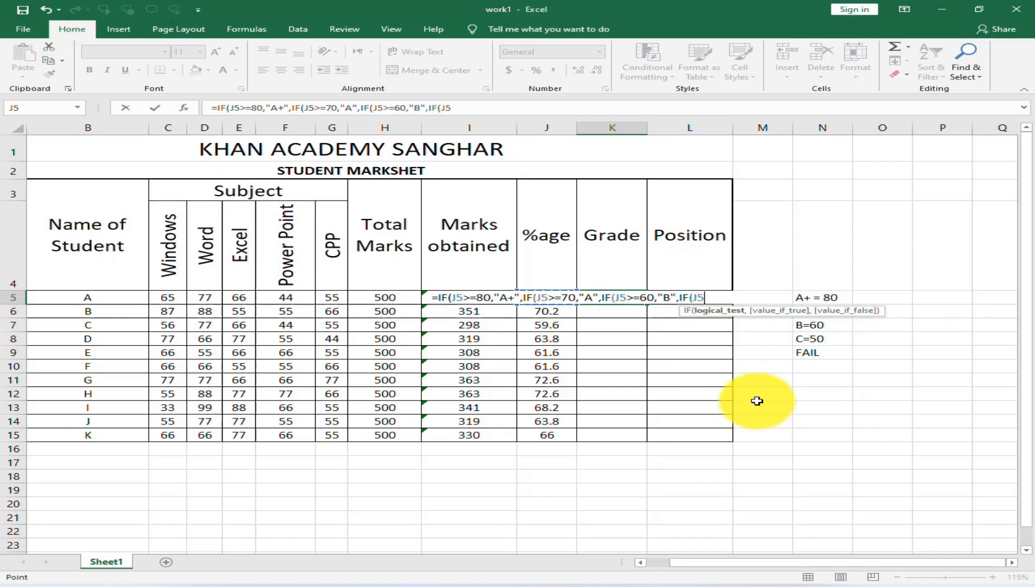
text(>=50)
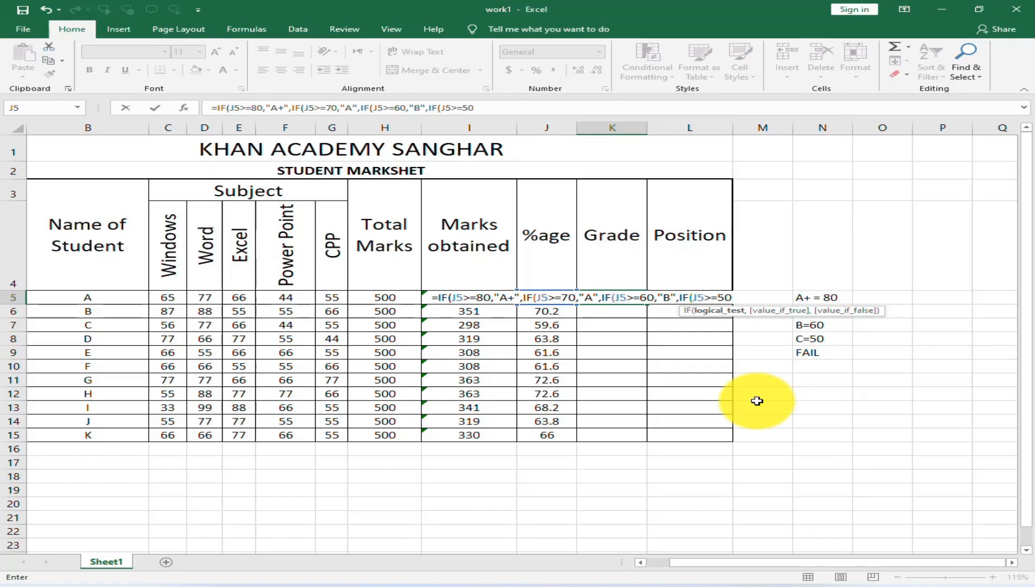
text(,"C")
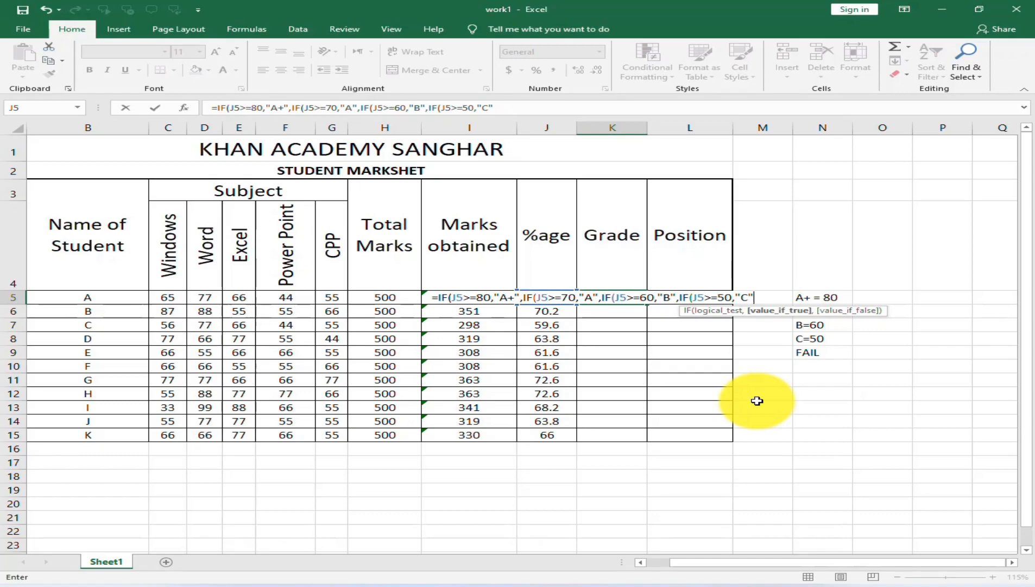
text(,"FAIL")
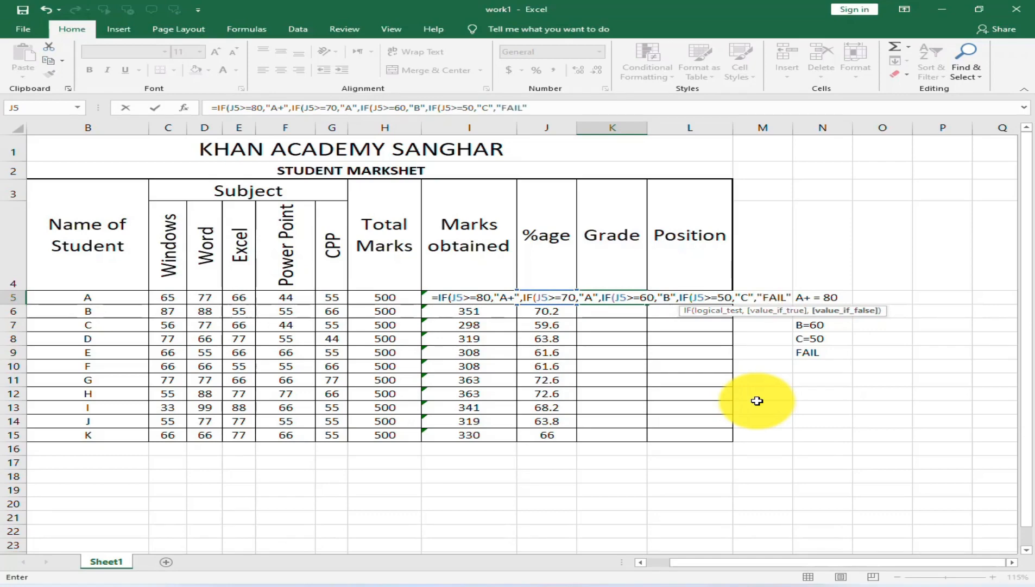
text())
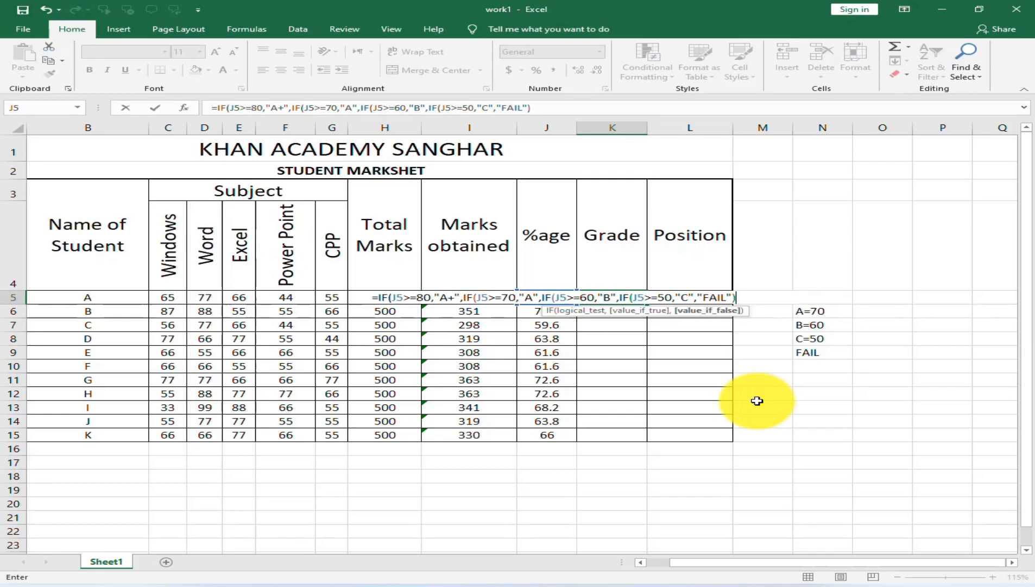
key(Return)
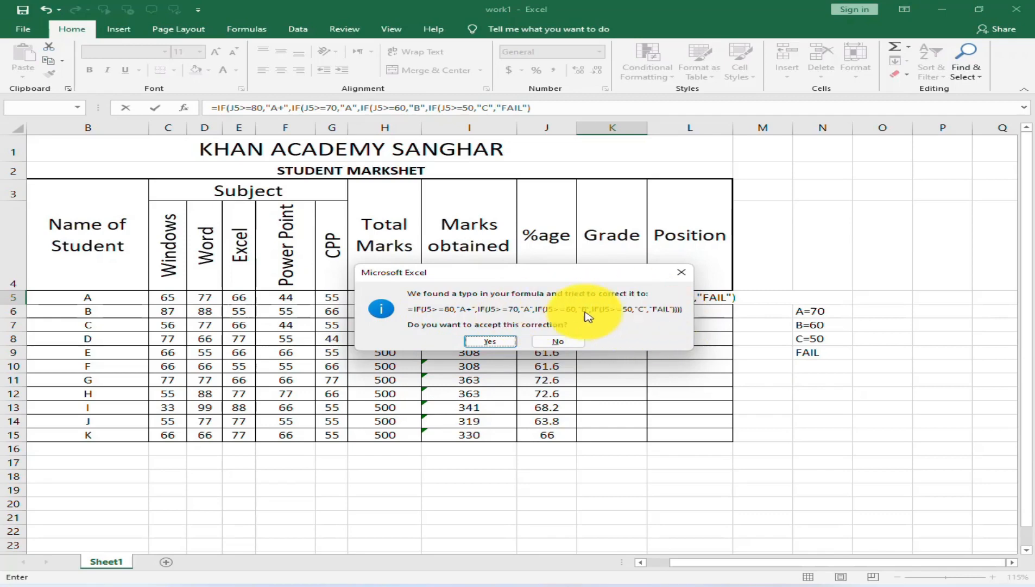
click(490, 341)
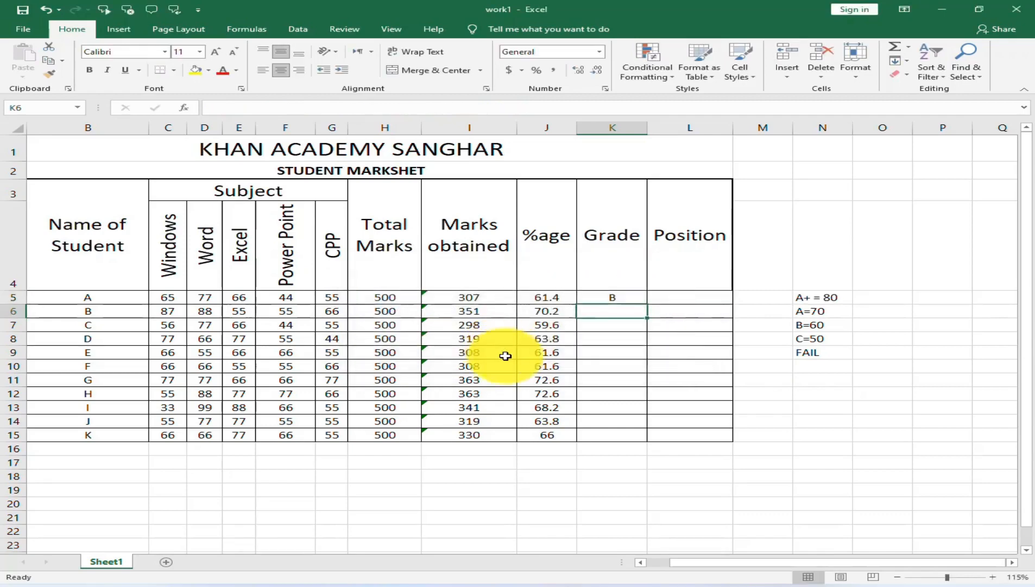
- Fill the grade formula from K5 down the Grade column to K15
click(627, 297)
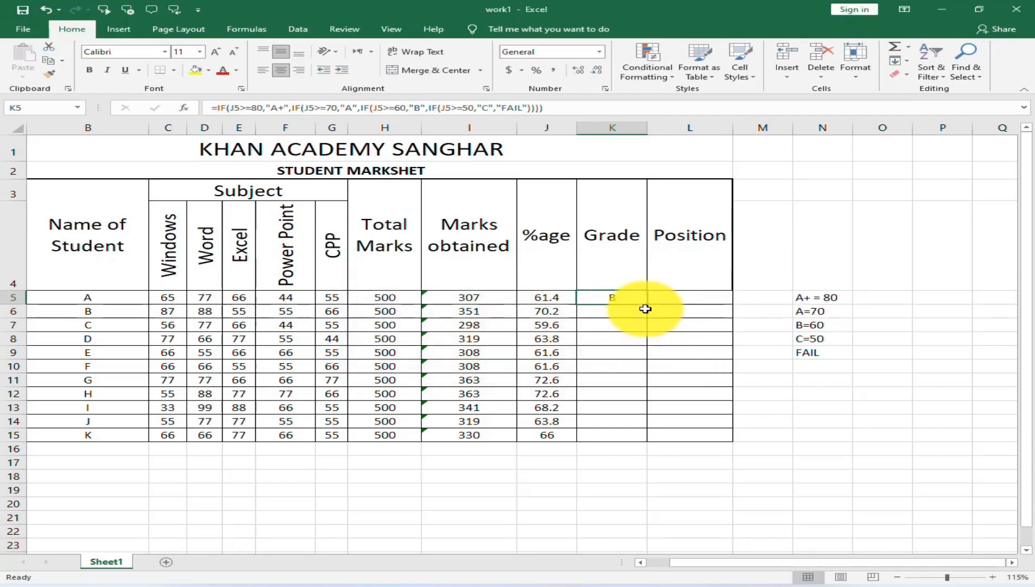
drag(648, 304, 646, 435)
key(Down)
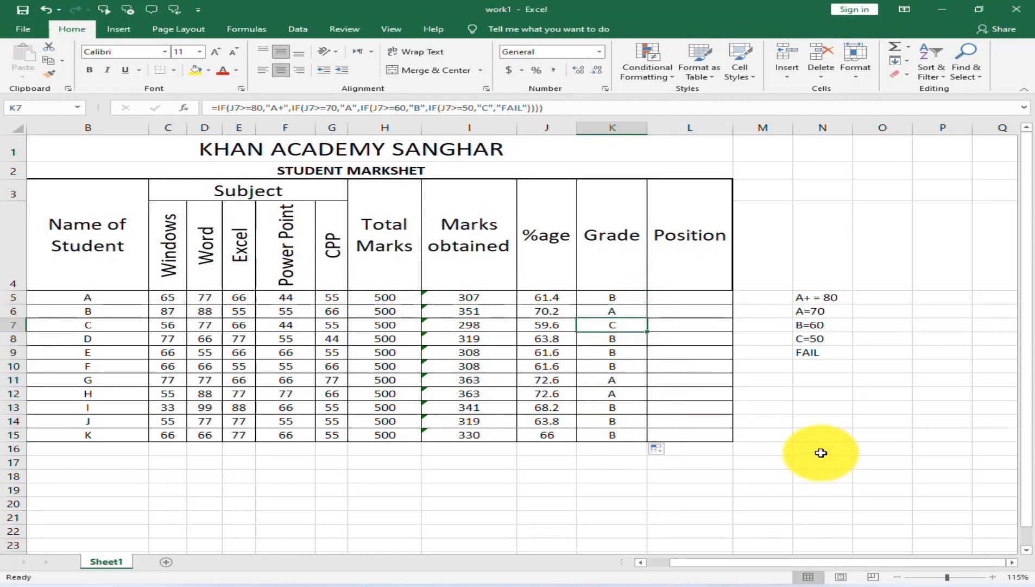
- Change student B's Excel mark to 78 and Power Point mark to 89
key(Left)
key(Left)
key(Left)
key(Left)
key(Left)
key(Left)
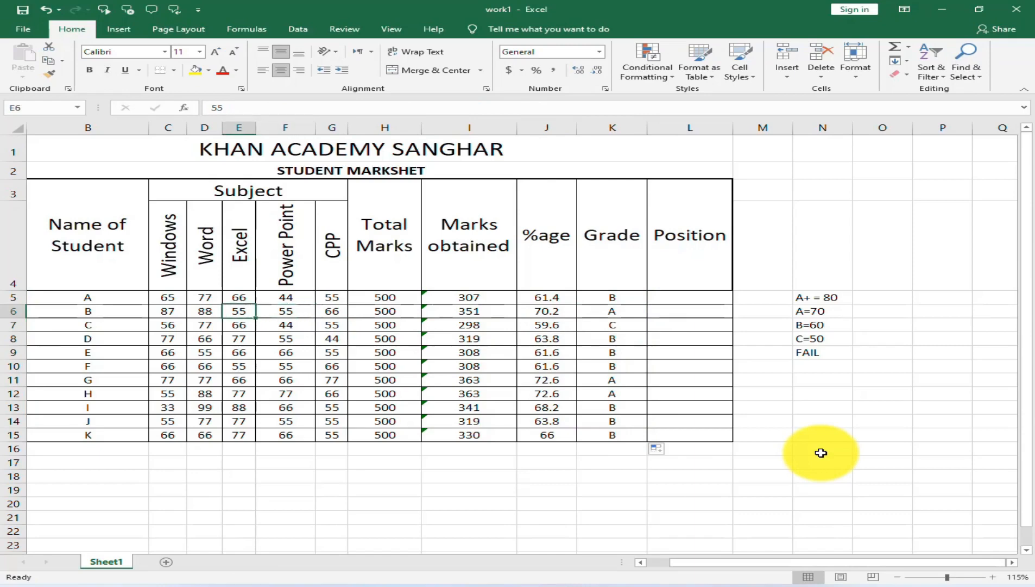
text(78)
key(Tab)
text(89)
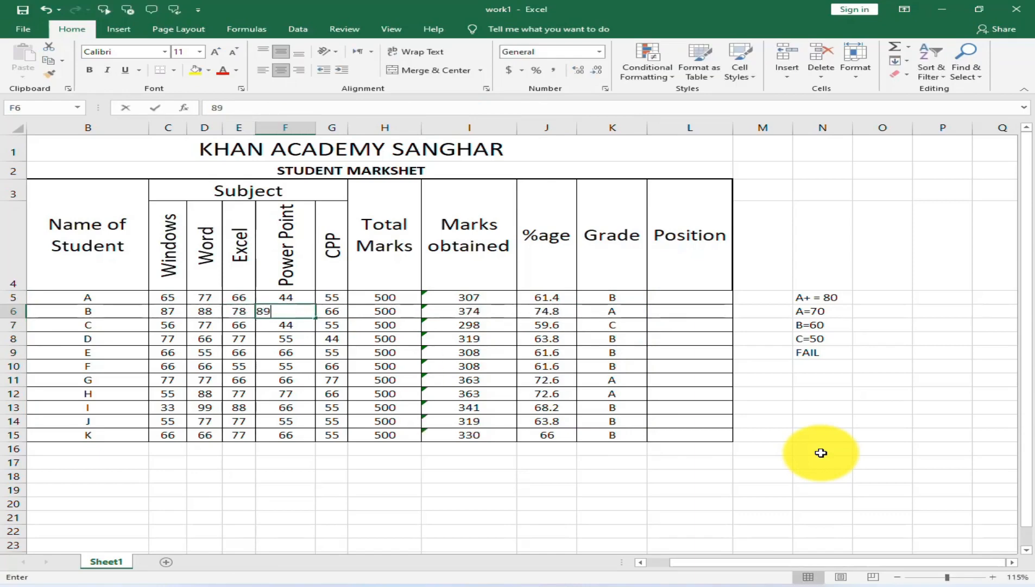
key(Left)
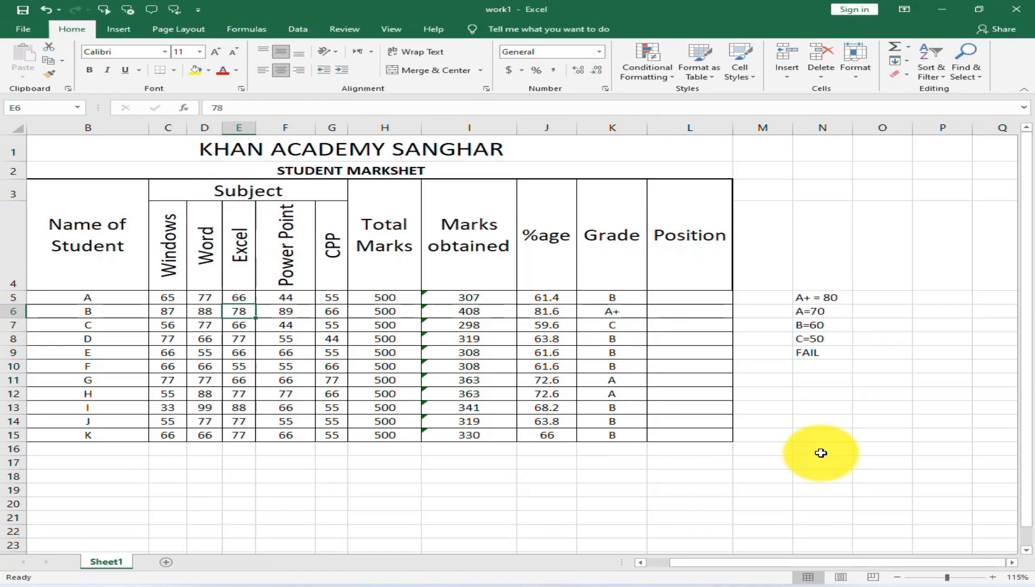
- Change student H's Windows, Word, Excel and Power Point marks to 45 each
key(Down)
key(Down)
key(Down)
key(Down)
key(Down)
key(Down)
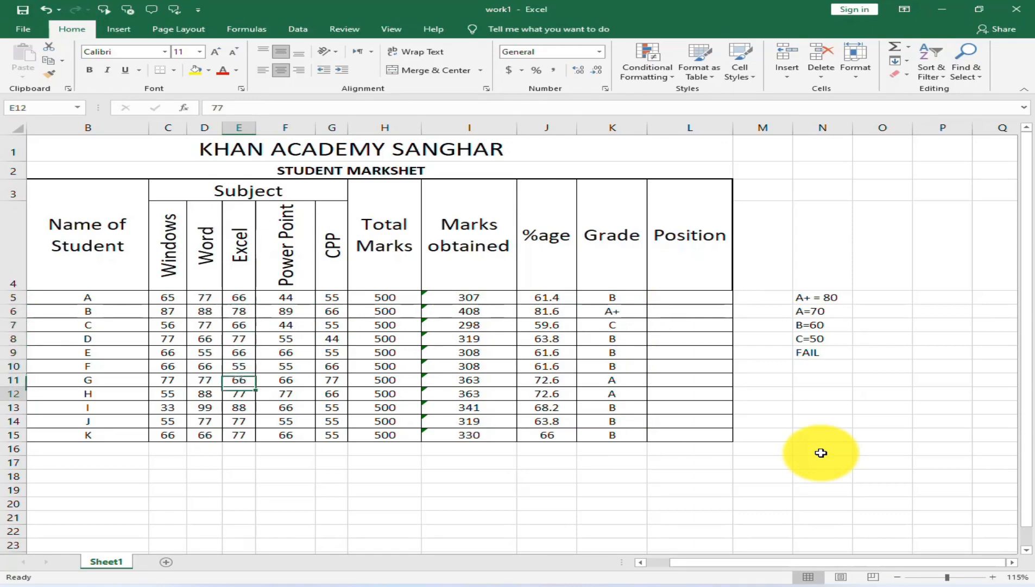
key(Left)
key(Left)
text(45)
key(Tab)
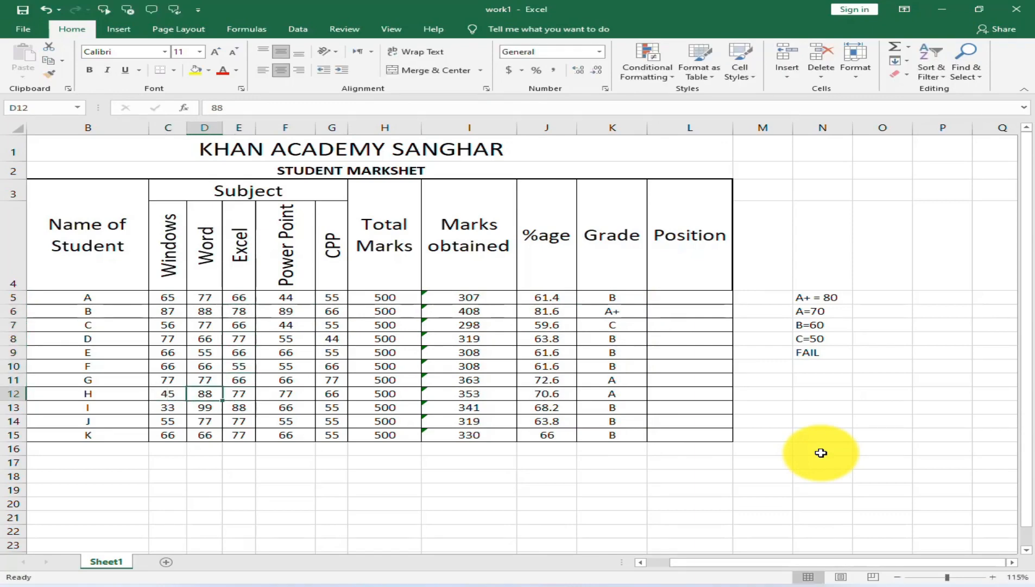
text(45)
key(Tab)
text(45)
key(Tab)
text(45)
key(ctrl+Return)
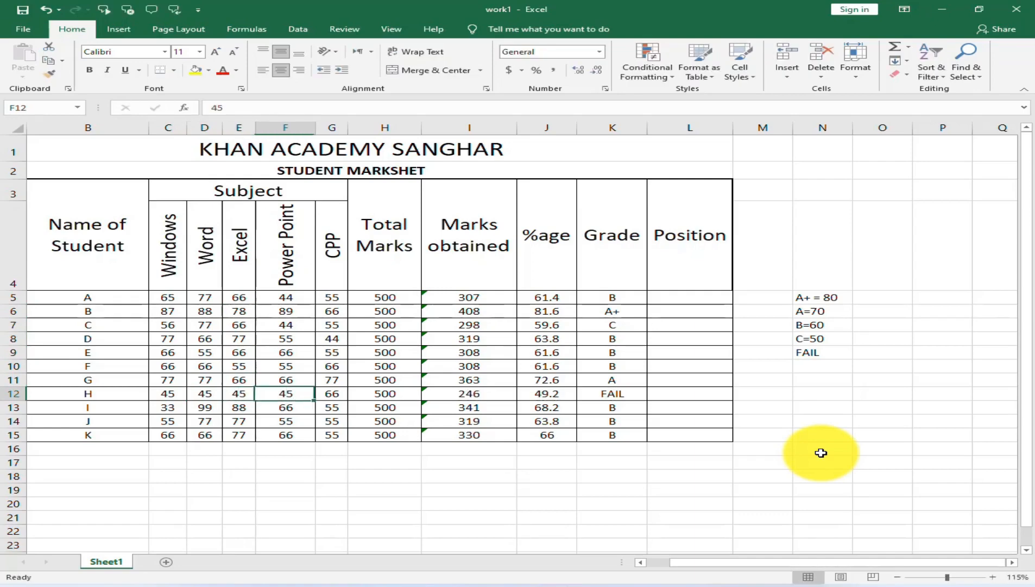
- Enter the remarks EXCELLENT, V.GOOD, GOOD and FAIR in O5 to O8 beside the A+, A, B and C grade thresholds
key(Right)
key(Right)
key(Right)
key(Right)
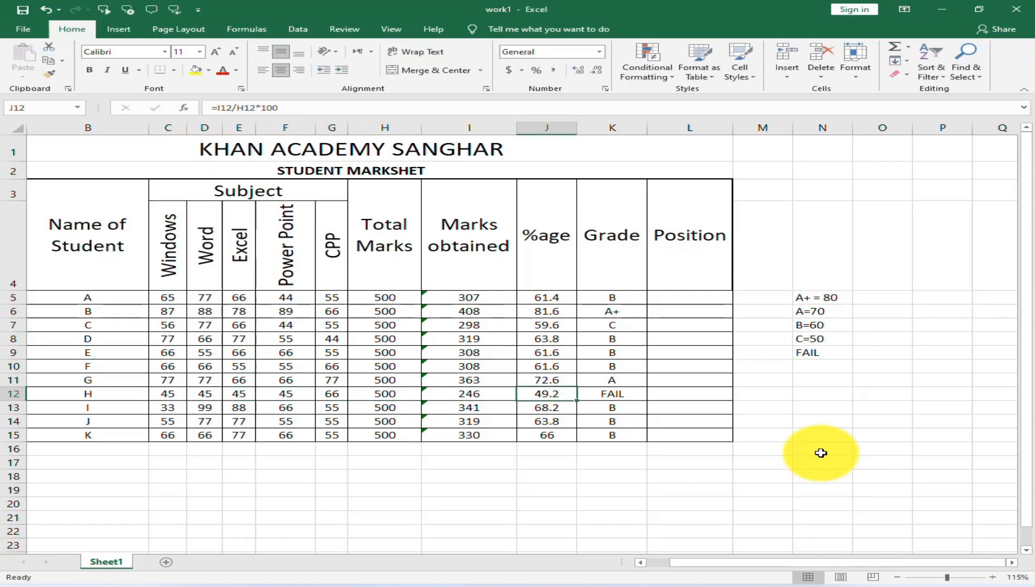
key(Right)
key(Right)
key(Up)
key(Up)
key(Up)
key(Up)
key(Up)
key(Up)
key(Up)
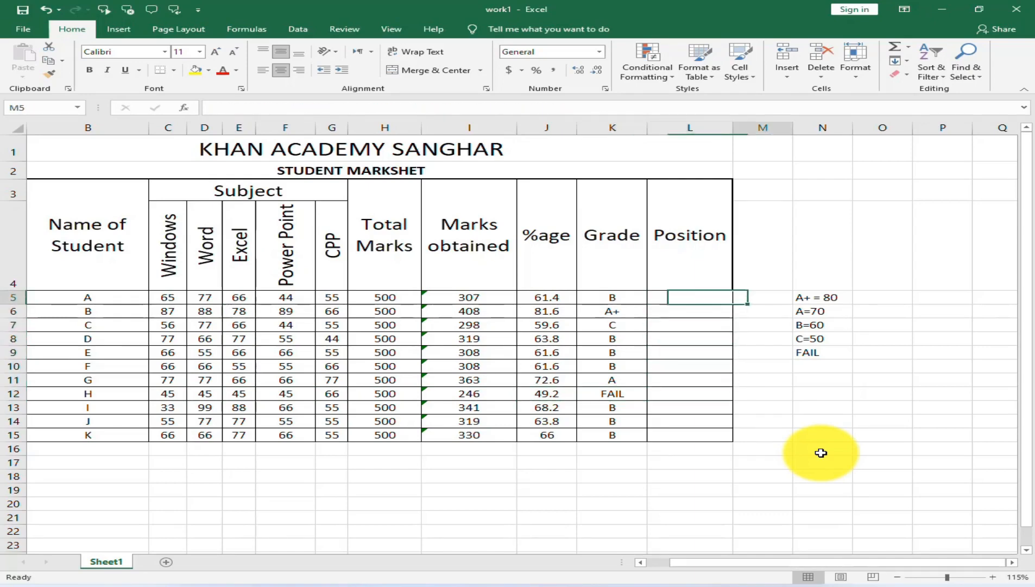
key(Right)
key(Right)
key(Right)
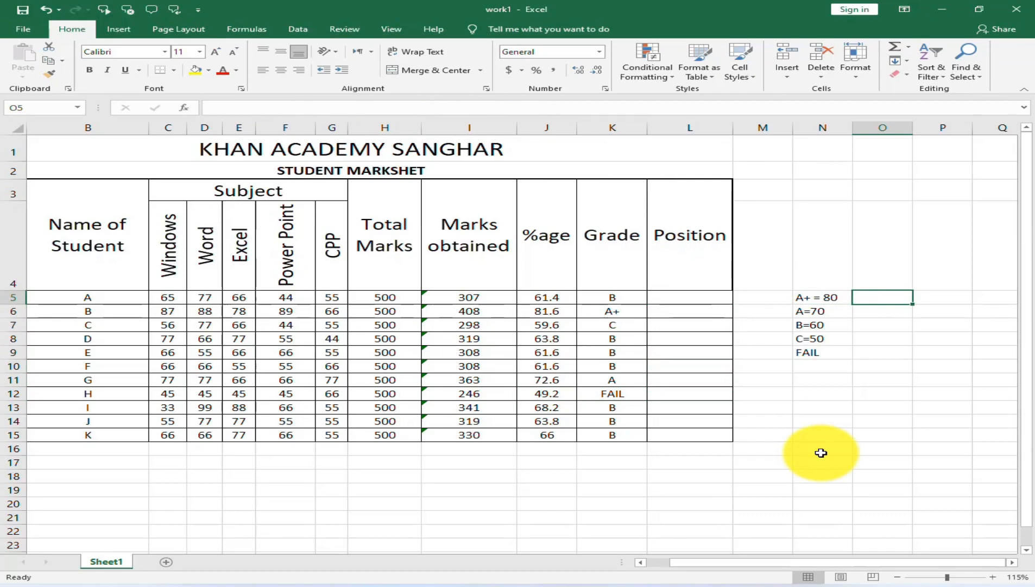
text(EXCEL)
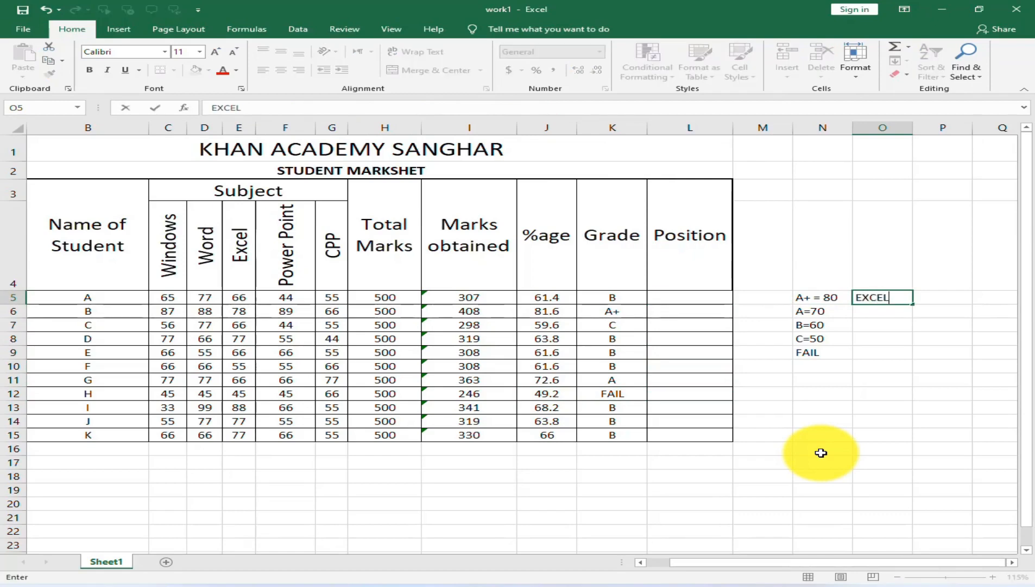
text(LENT)
key(Return)
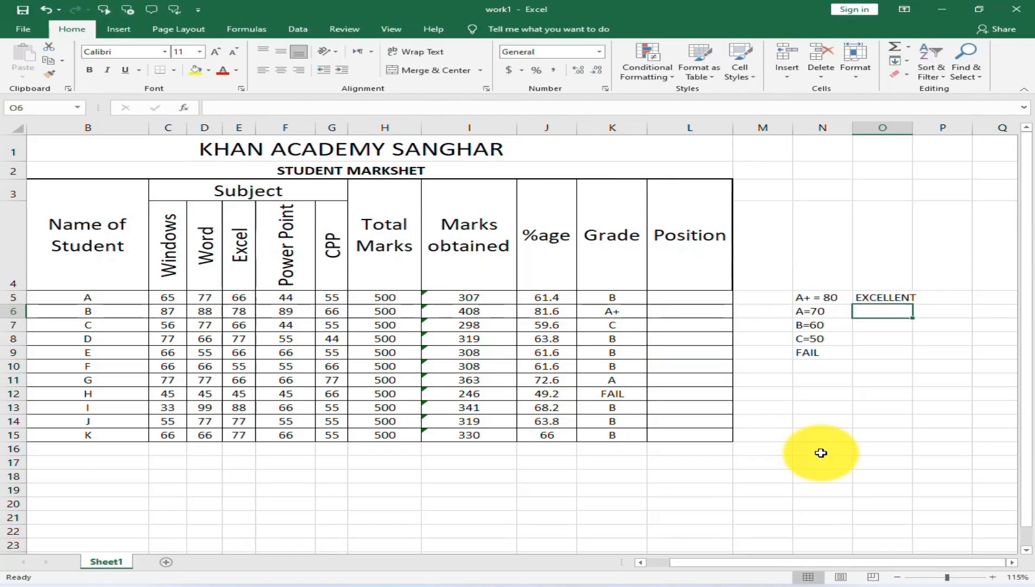
text(V.GOOD)
key(Return)
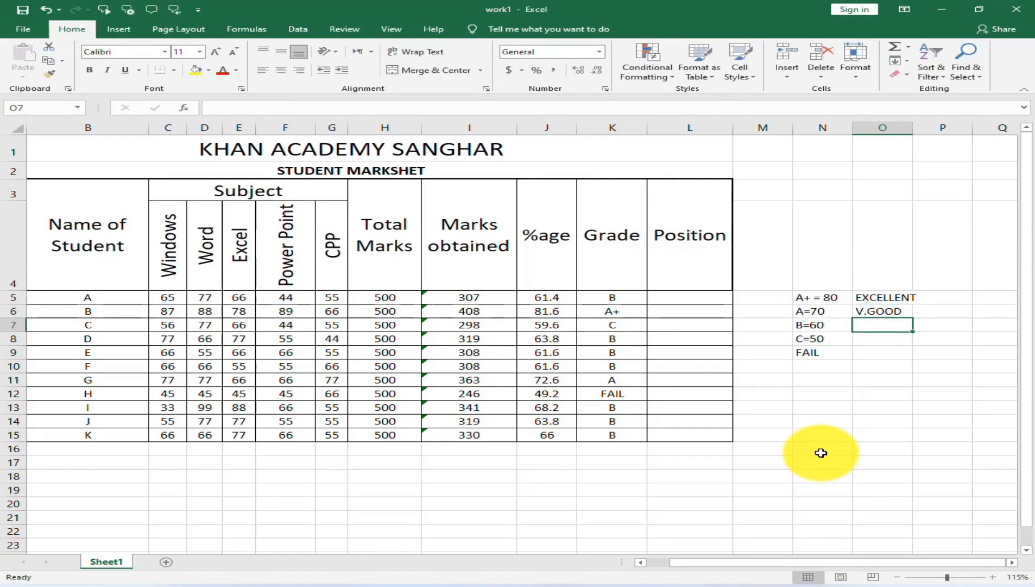
text(GOOD)
key(Return)
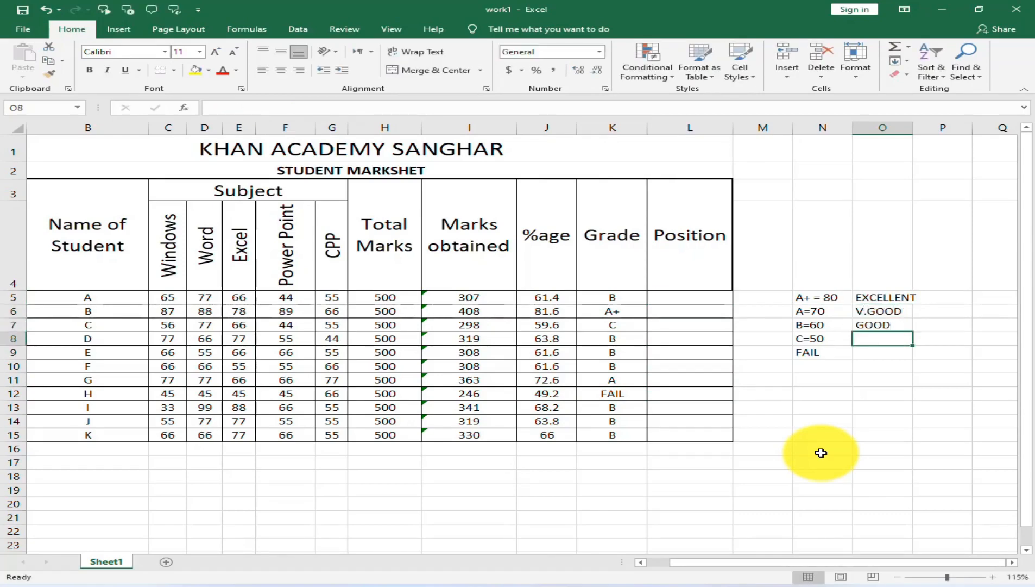
text(FAIR)
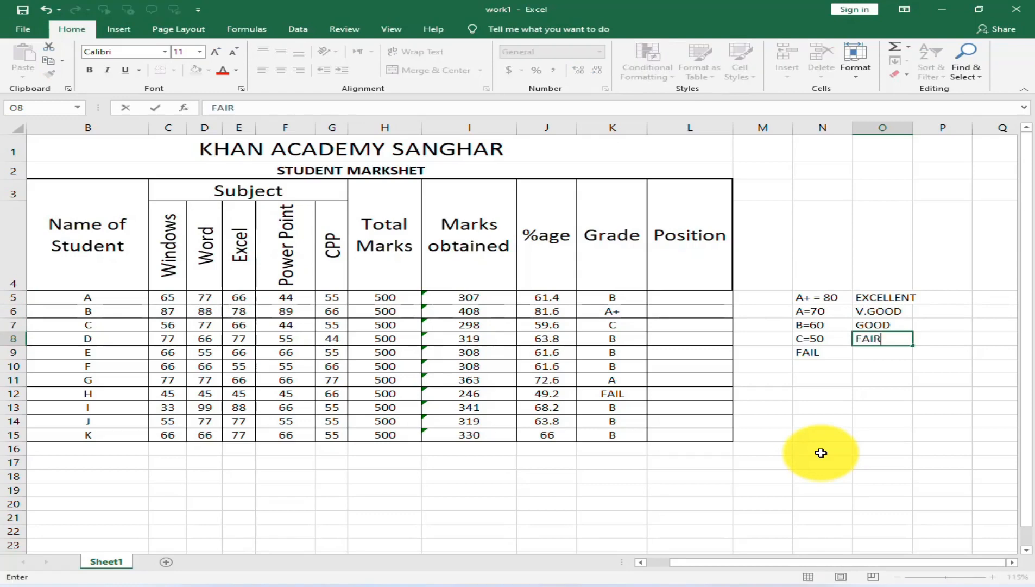
key(Return)
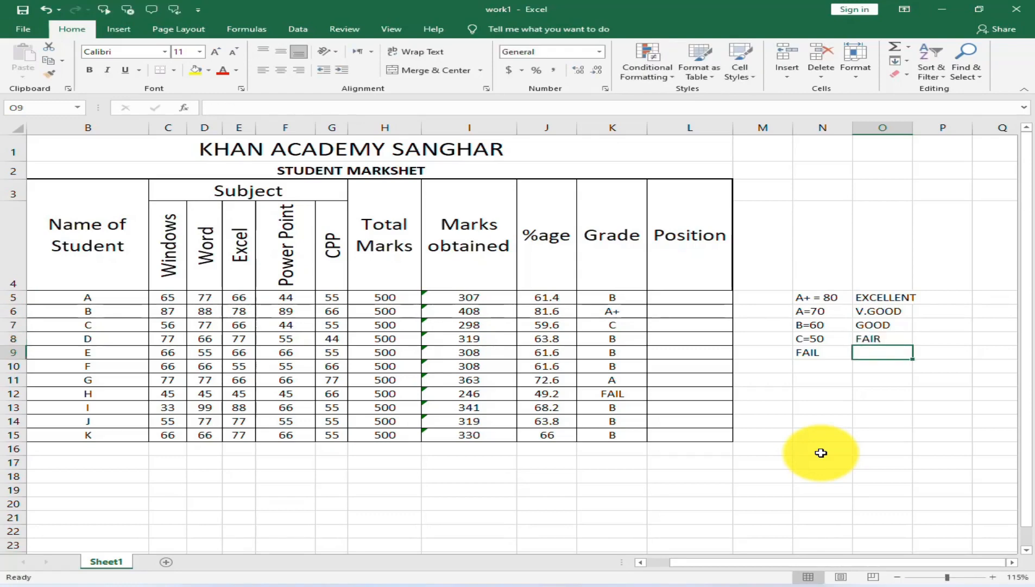
- Enter a remark beside FAIL in O9, settling on TRY AGAIN instead of BAD
text(BAD)
key(Left)
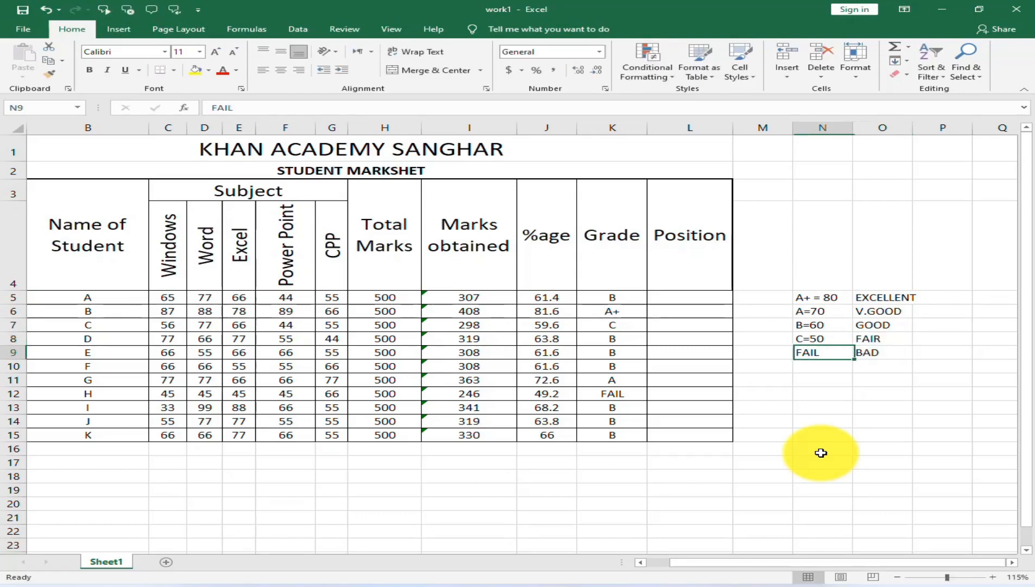
key(Right)
text(TRY AGAIN)
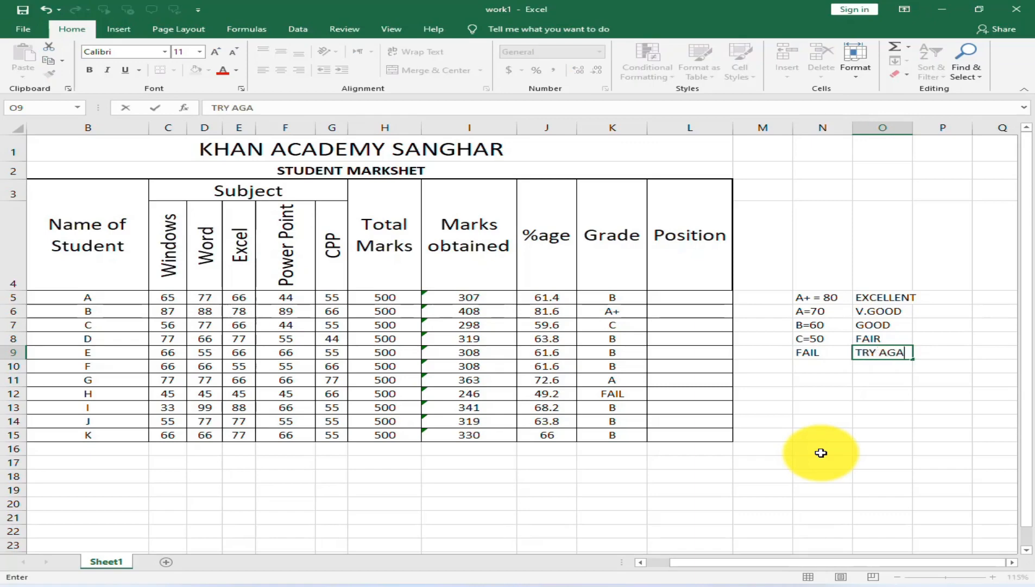
key(Return)
key(Up)
key(Up)
key(Up)
key(Up)
key(Up)
key(Left)
key(Left)
key(Left)
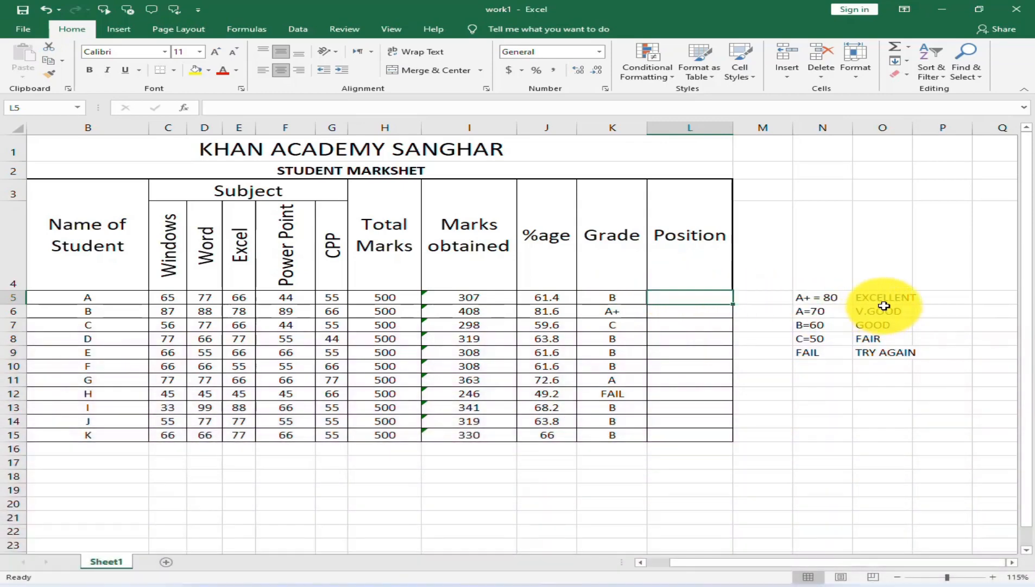
- Copy the grade formula from K5 and paste it into H19 as plain text with a leading apostrophe
click(617, 296)
drag(566, 106, 184, 127)
key(ctrl+c)
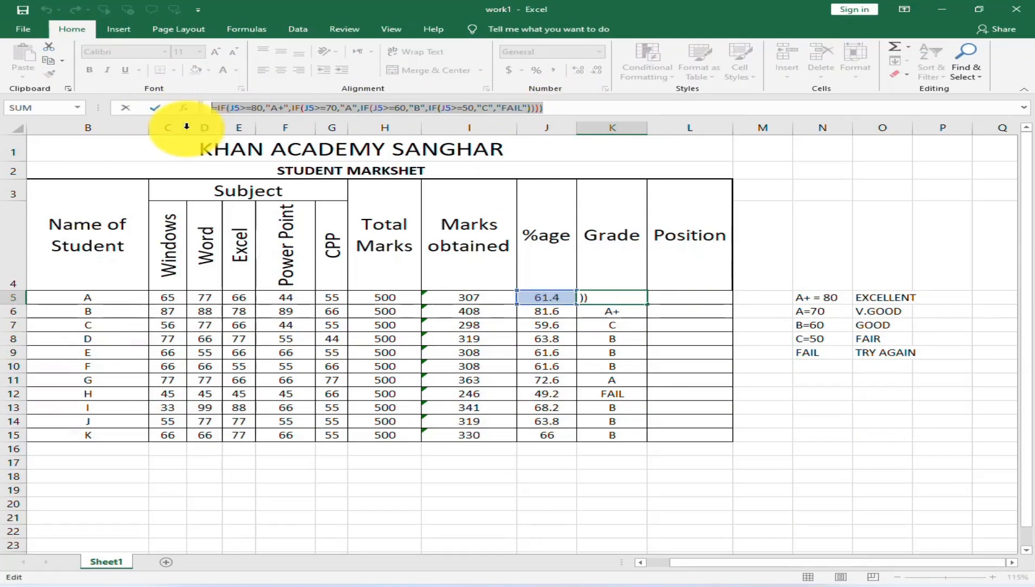
key(Escape)
click(367, 492)
key(ctrl+v)
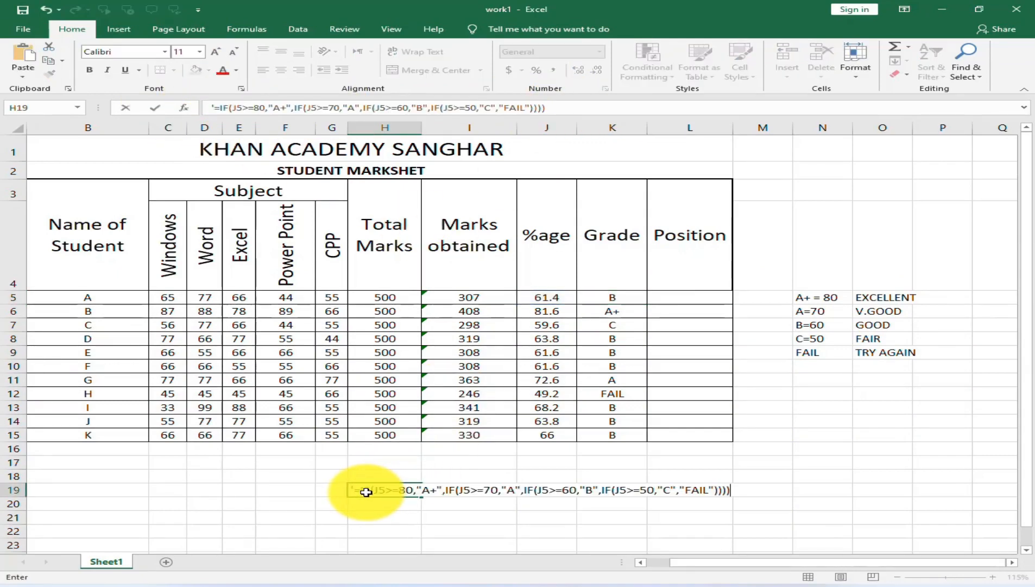
key(Return)
scroll(386, 417, down, 2)
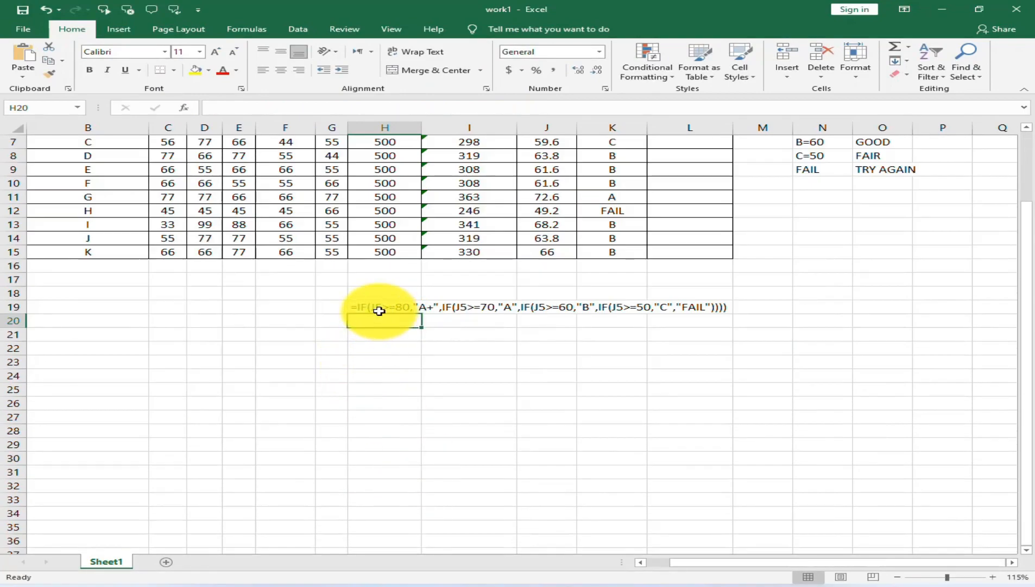
- Start an IF formula in L5 of the Position column that returns "EXCELLENT" when K5="A+"
scroll(548, 400, up, 1)
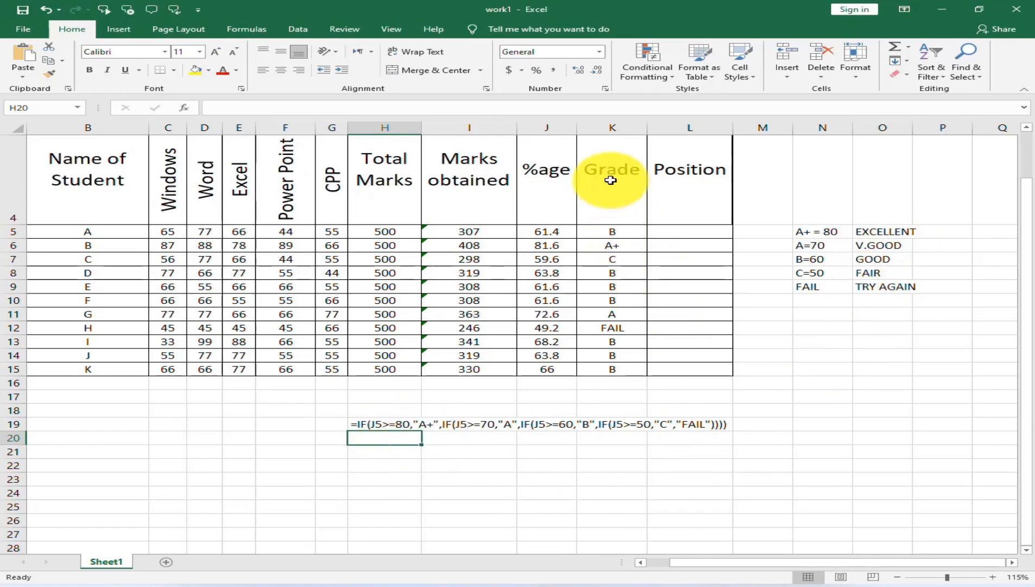
click(667, 233)
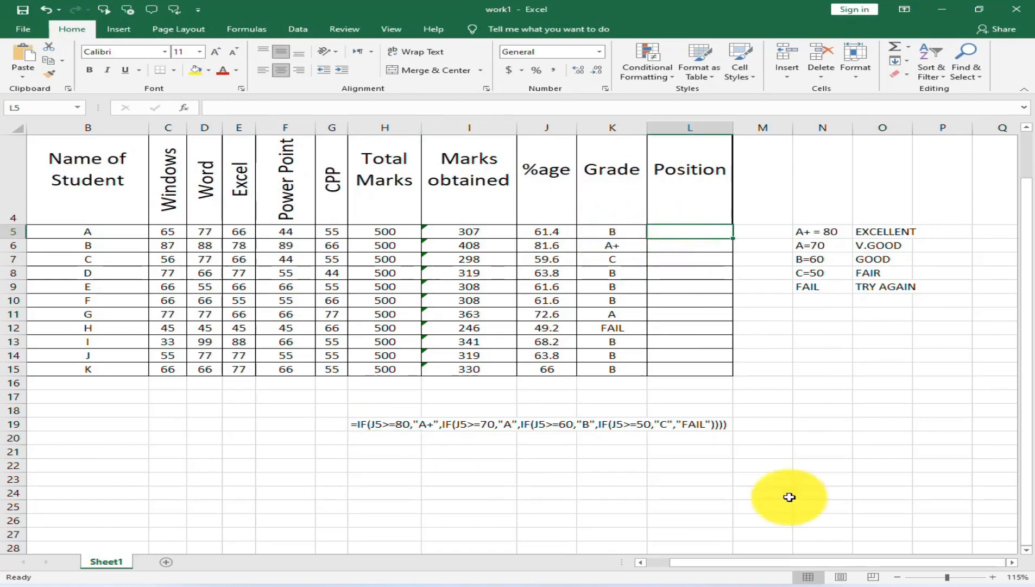
click(1012, 561)
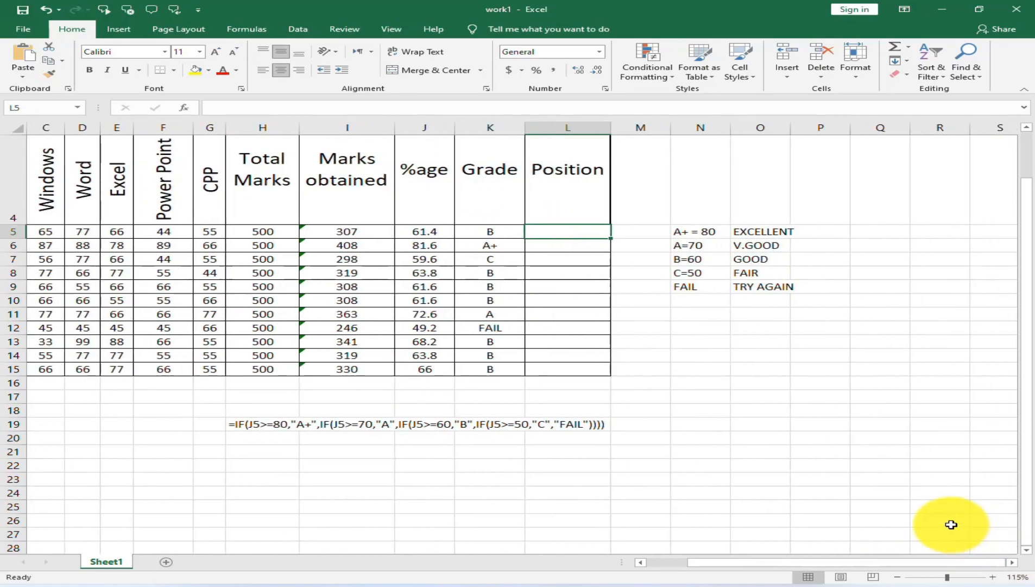
text(=IF()
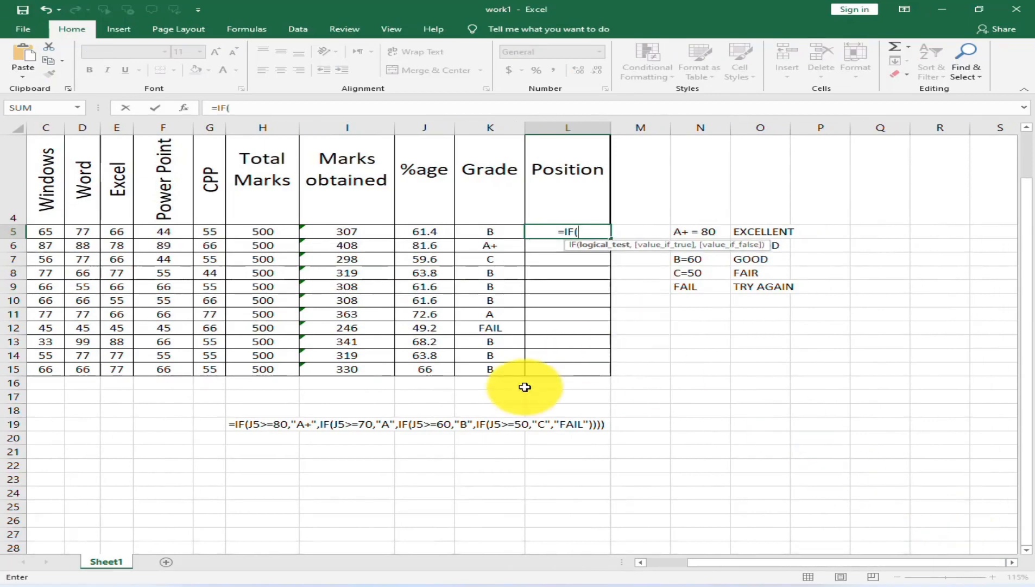
click(493, 232)
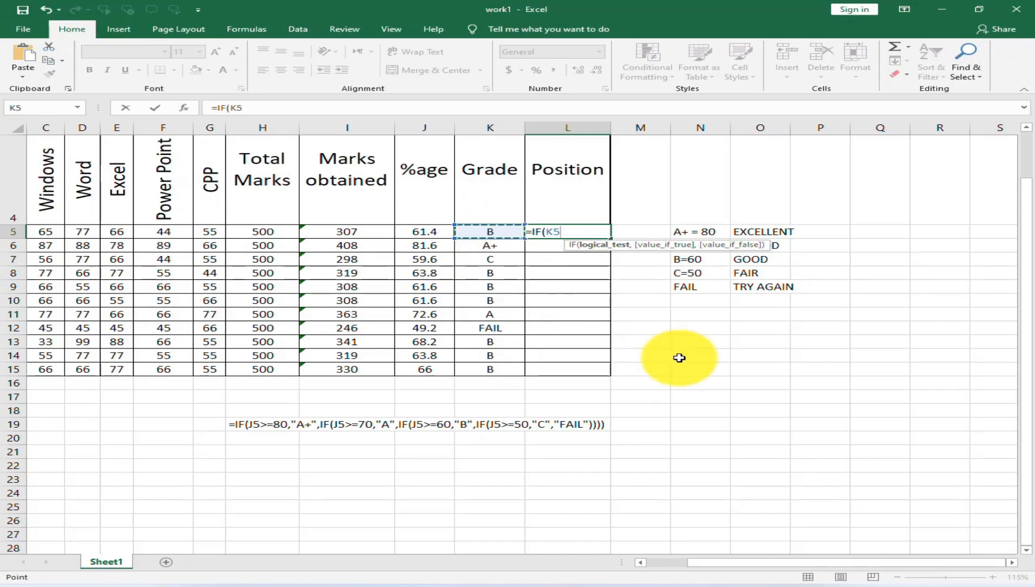
text(="A+)
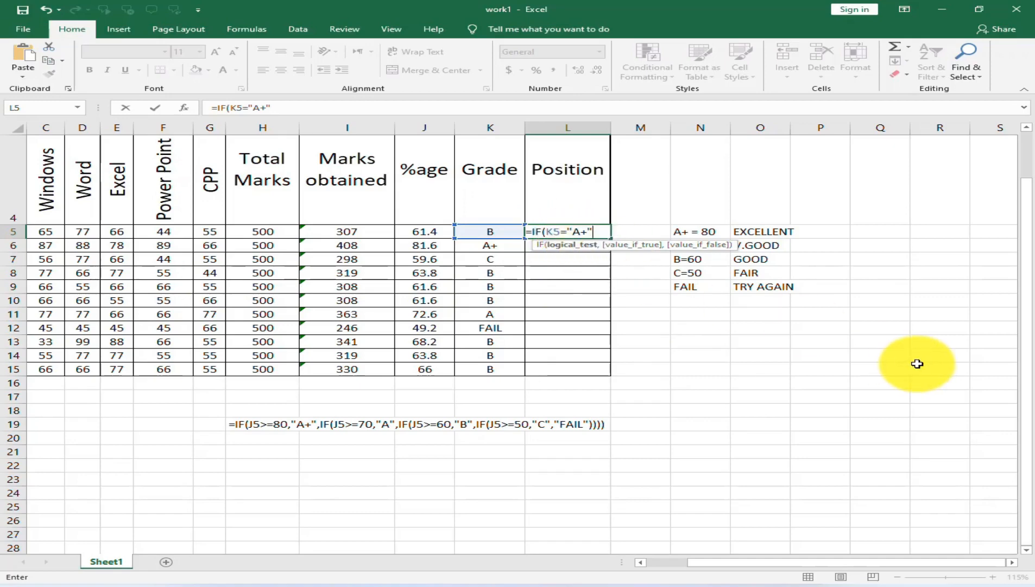
text(,"EXCELLENT")
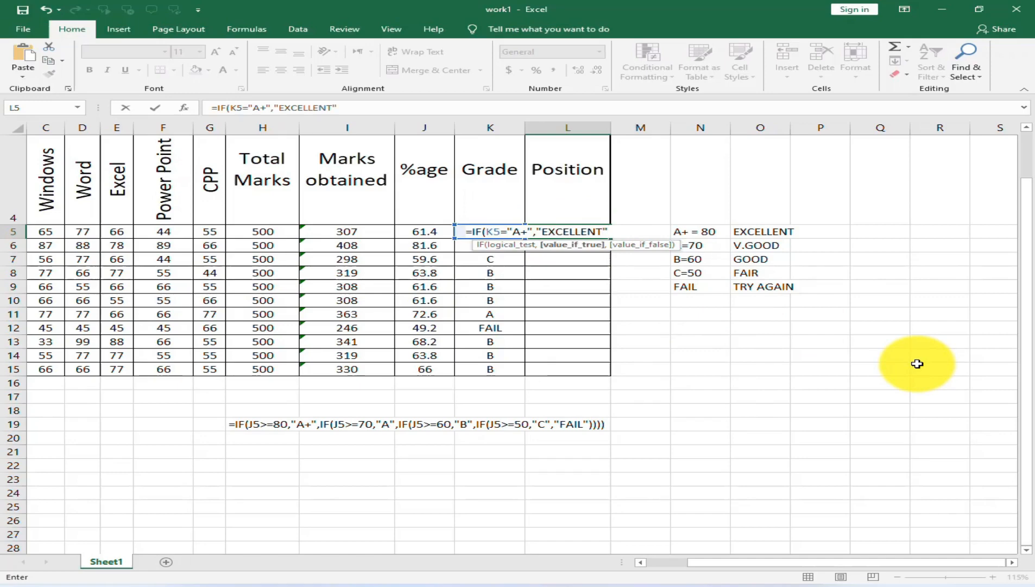
- Nest a second IF in the L5 formula that returns "V.GOOD" when K5="A"
text(,IF()
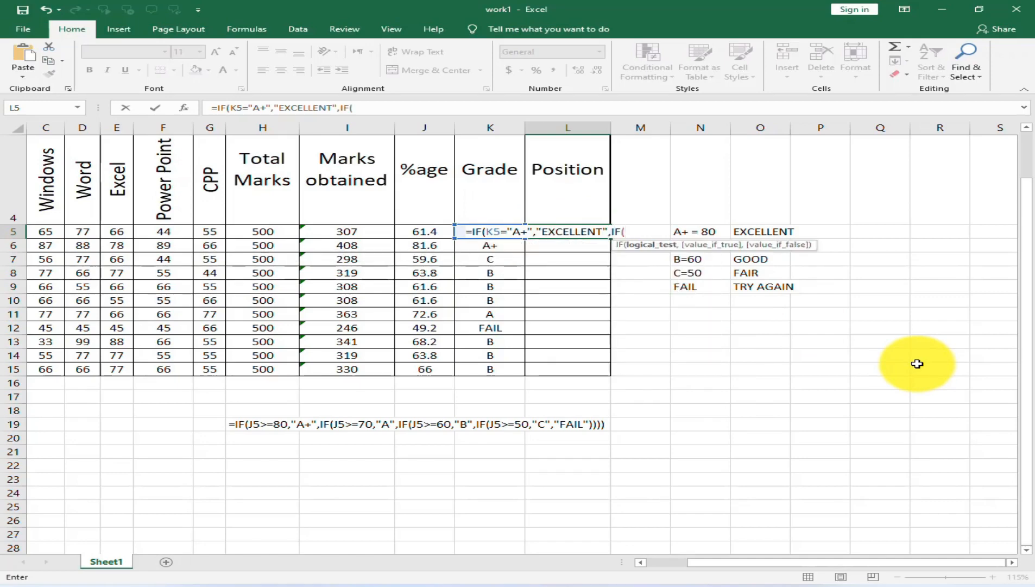
key(Left)
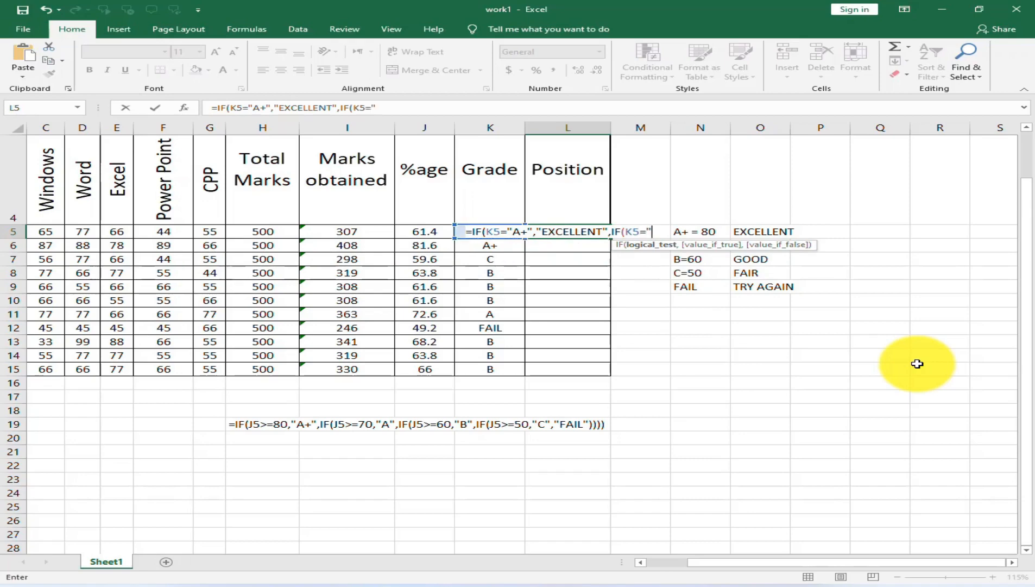
text(="A","V.gO)
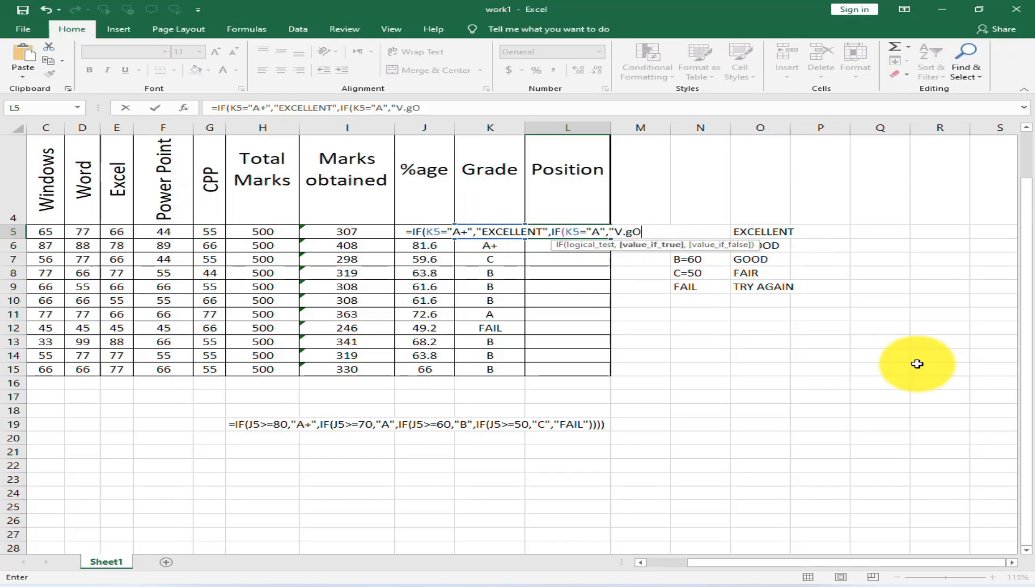
key(BackSpace)
key(BackSpace)
key(BackSpace)
key(BackSpace)
text(GOOD")
- Nest a third IF in the L5 formula that returns "GOOD" when K5="B"
text(,IF()
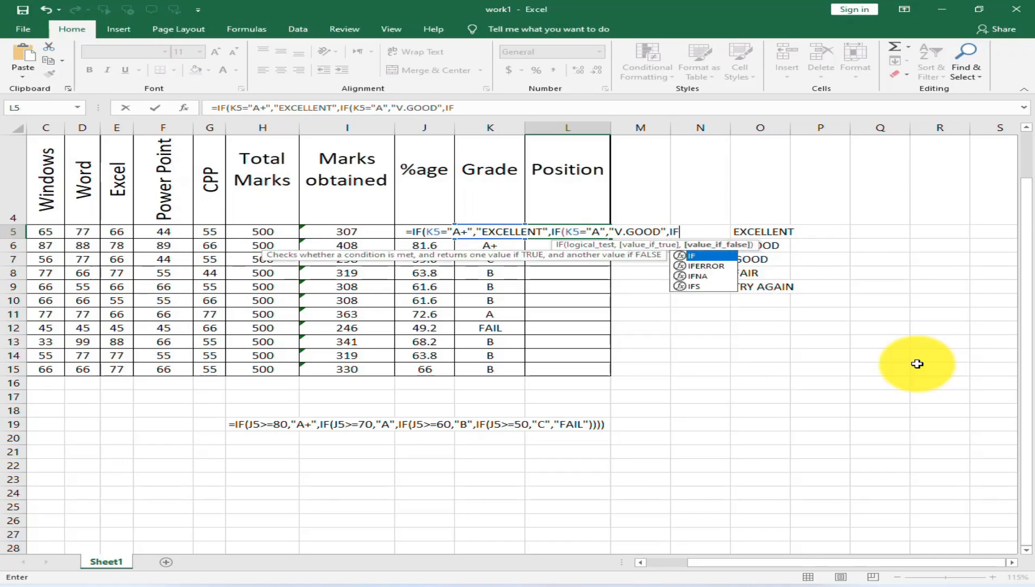
key(Left)
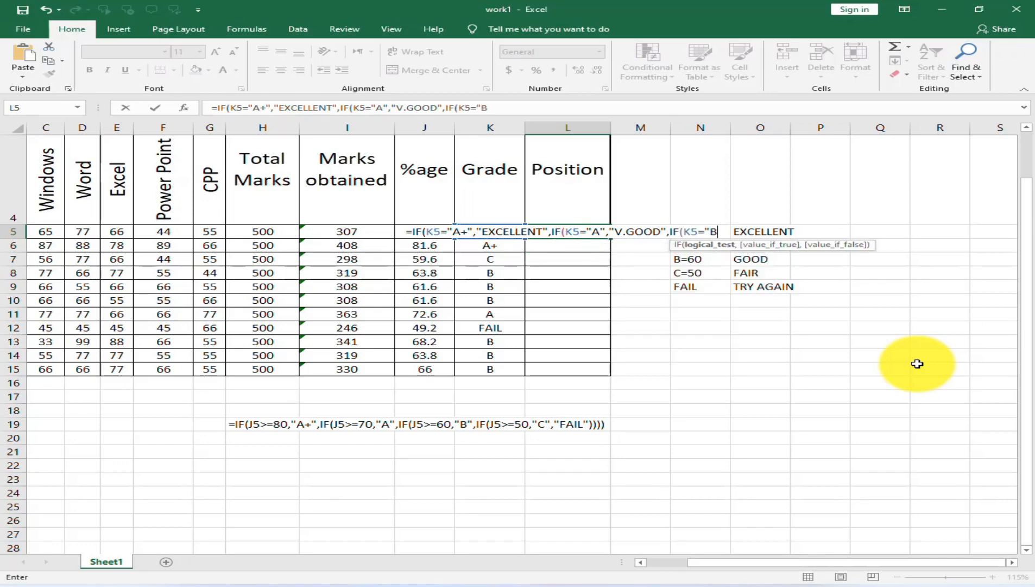
text(="B","GO)
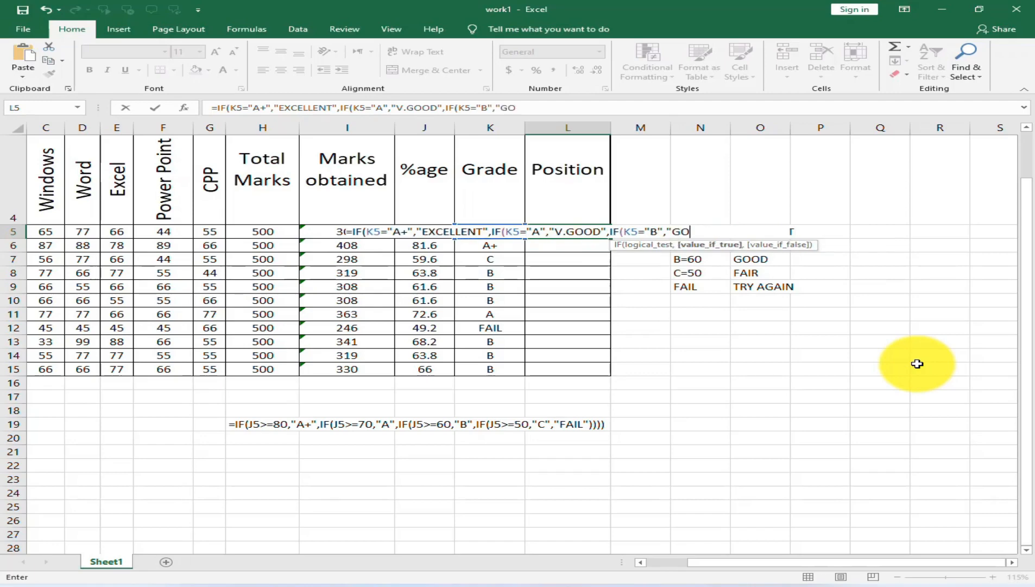
text(OD",IF()
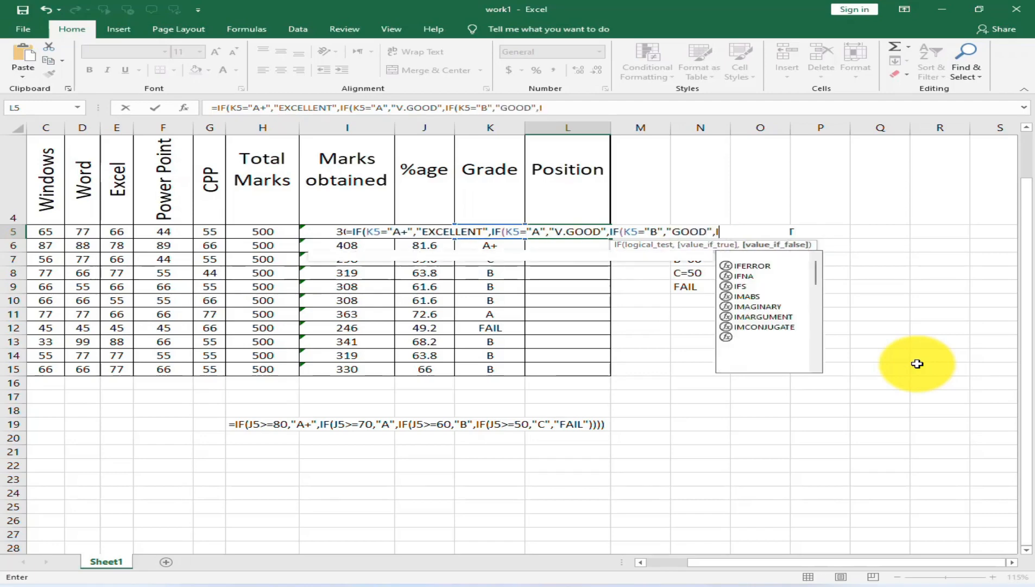
- Nest a fourth IF in the L5 formula that returns "FAIR" when K5="C"
key(Left)
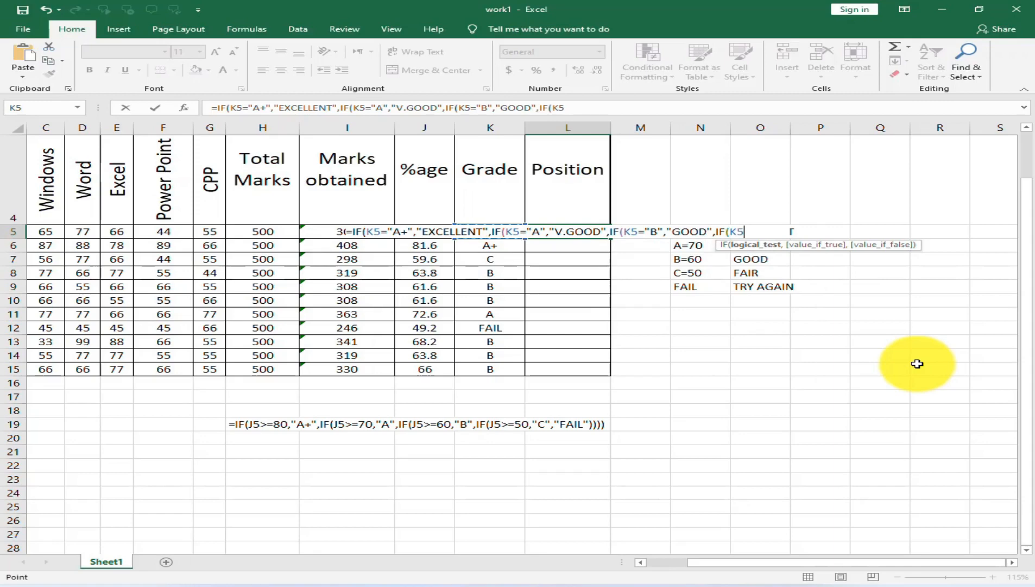
text(="C")
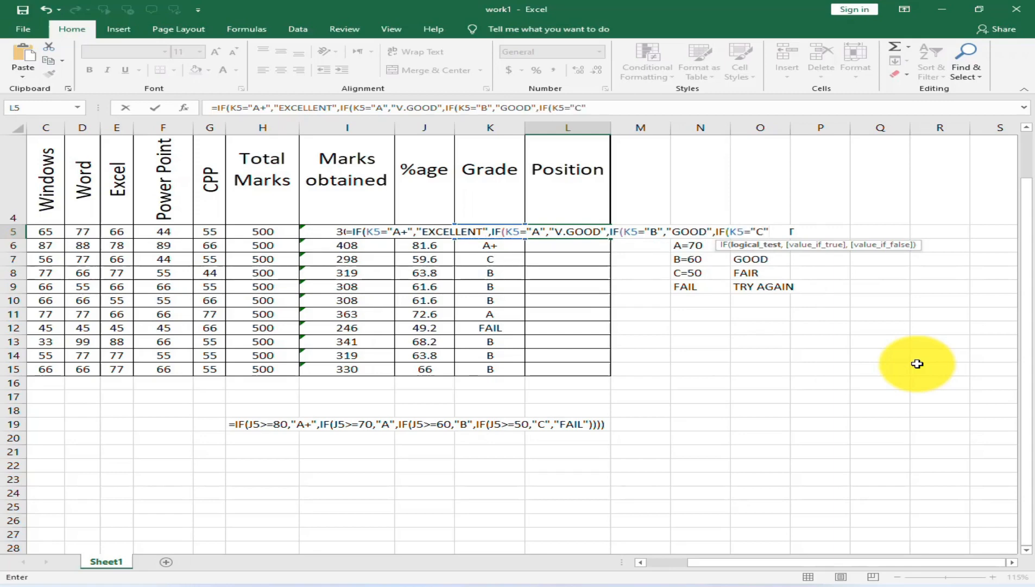
text(,)
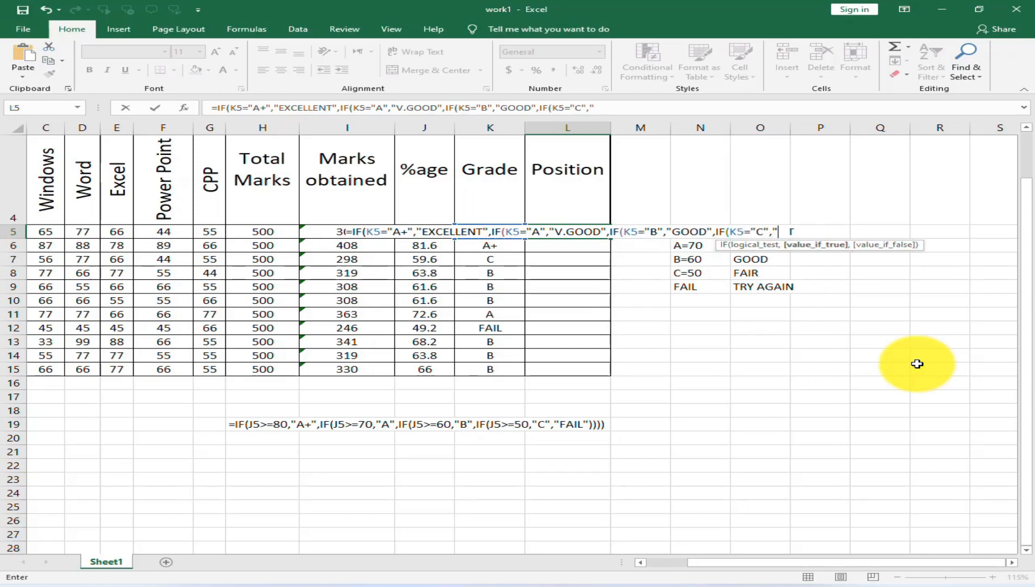
text("FAIR)
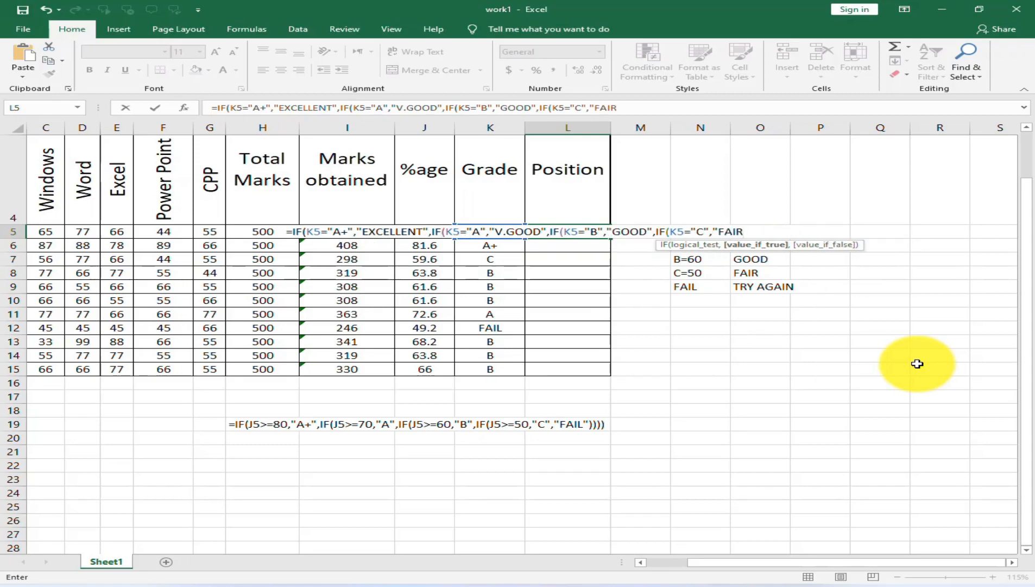
- Complete the L5 formula with "TRY AGAIN" as the final fallback value and fill it down the Position column to L15
text(","T)
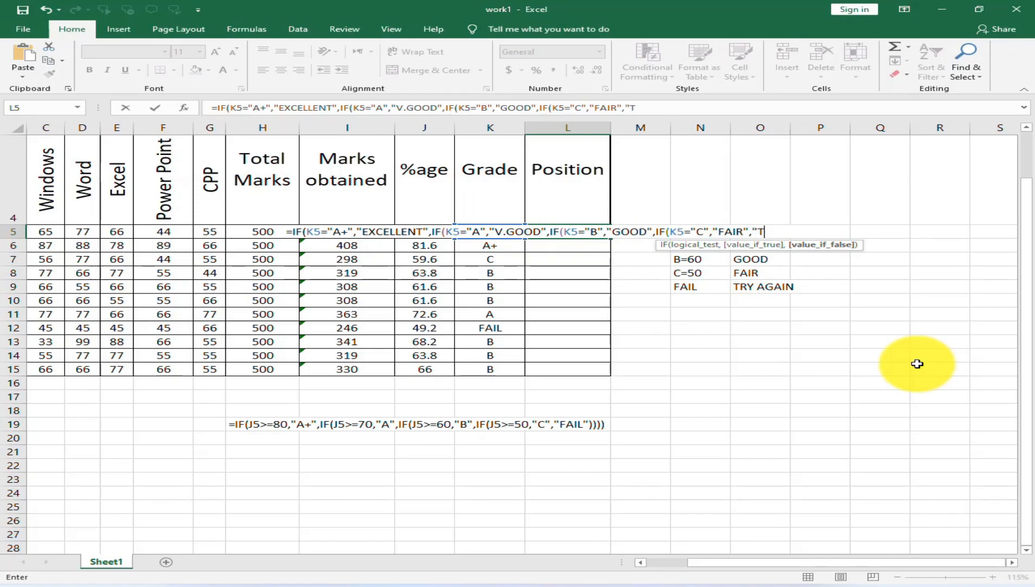
text(RY AGAIN")
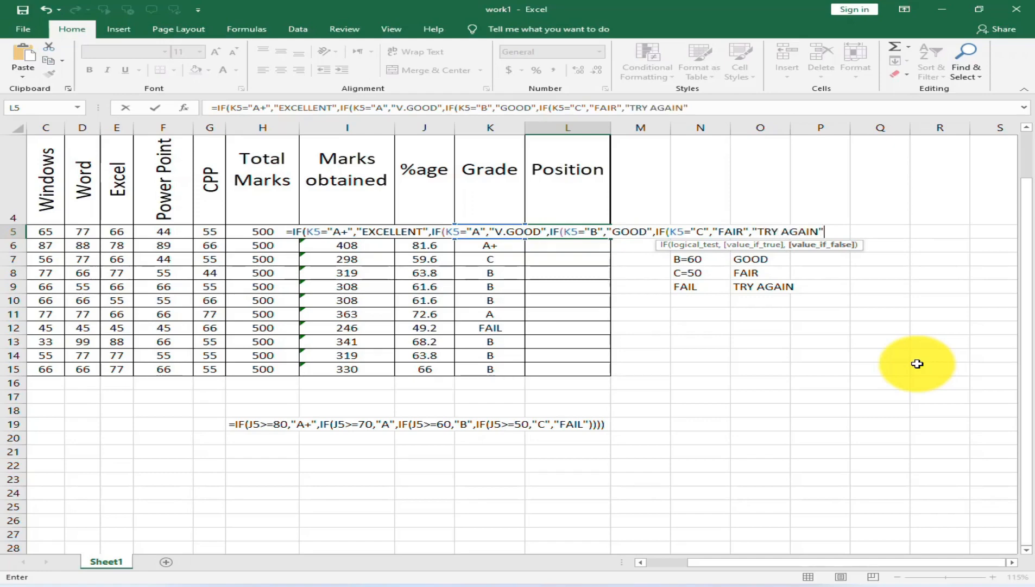
text())
key(Return)
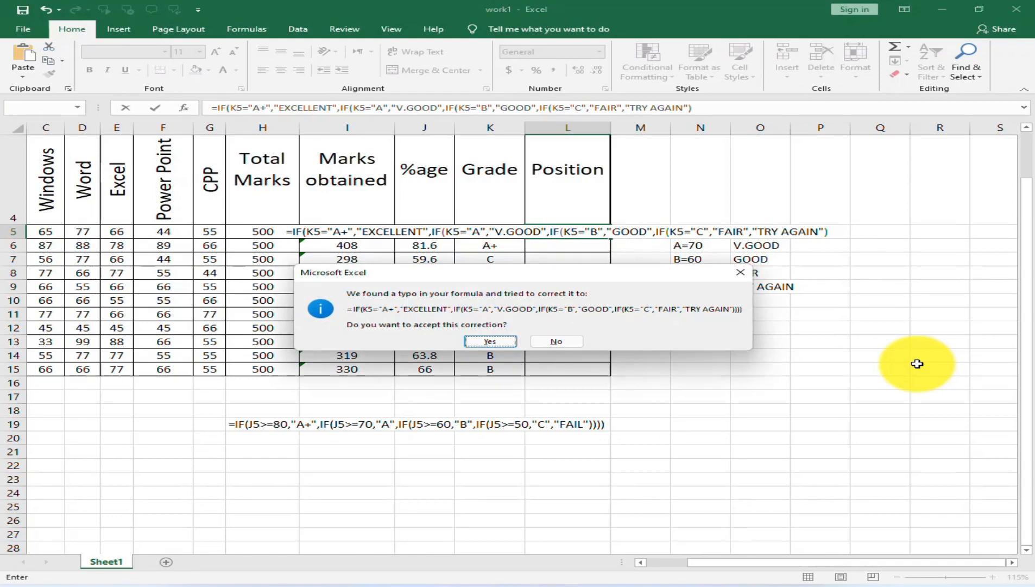
key(Return)
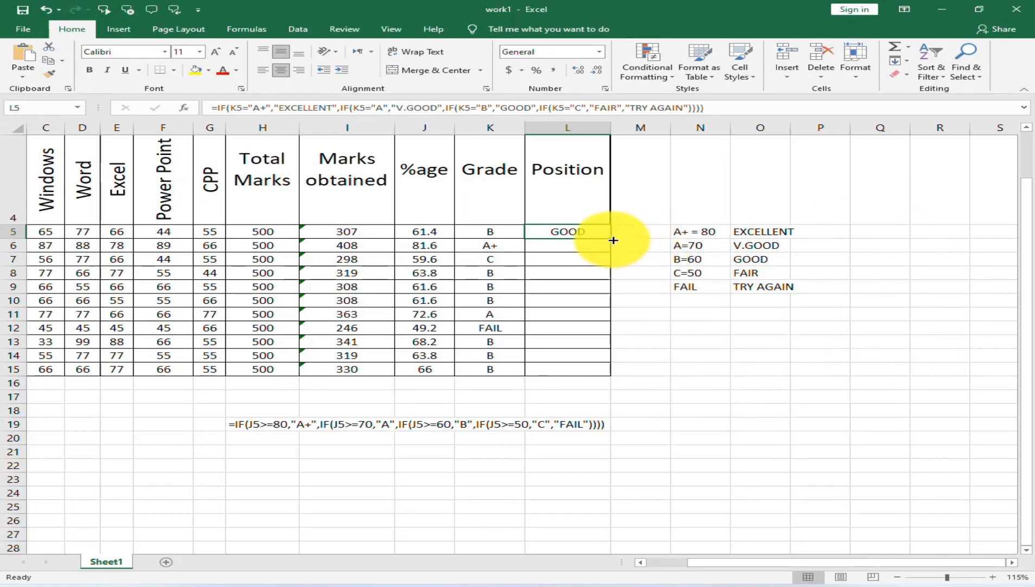
drag(611, 237, 609, 374)
- Copy the position formula from L5 and paste it into H21 as plain text with a leading apostrophe
click(720, 110)
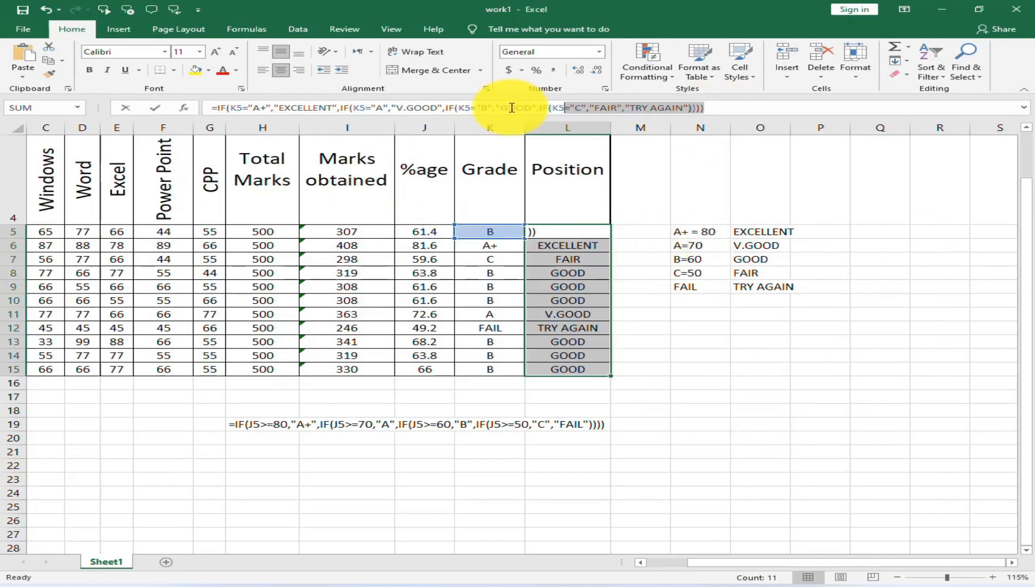
click(155, 107)
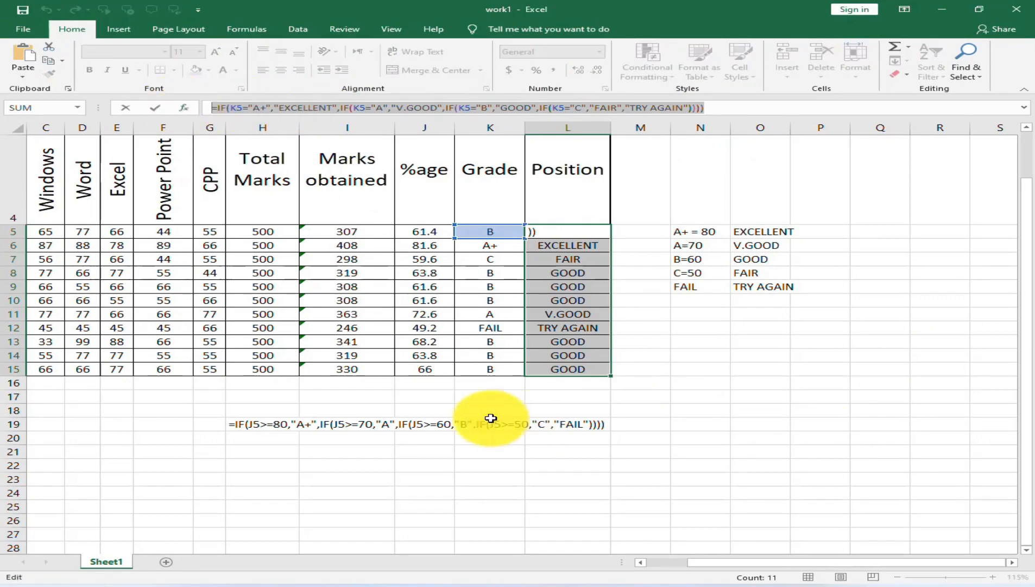
click(235, 450)
text(')
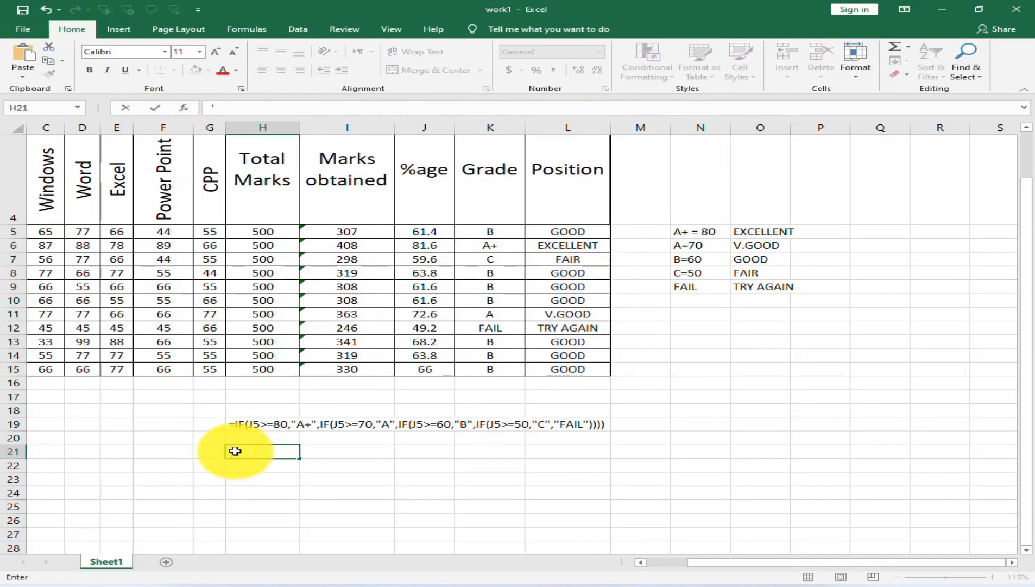
text(=IF(K5="A+","EXCELLENT",IF(K5="A","V.GOOD",IF(K5="B","GOOD",IF(K5="C","FAIR","TRY AGAIN")))))
key(Return)
scroll(335, 470, down, 1)
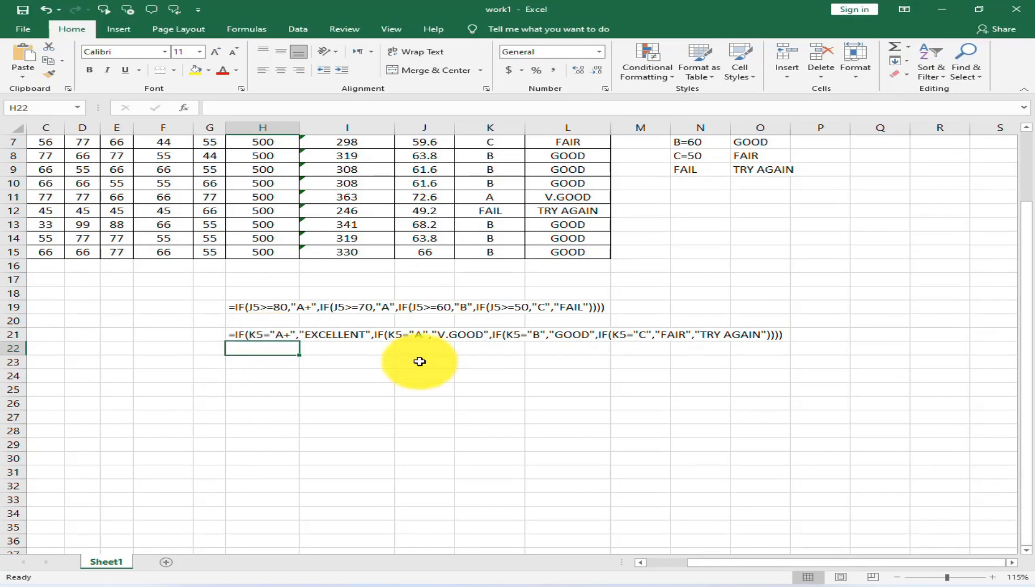
scroll(486, 259, up, 1)
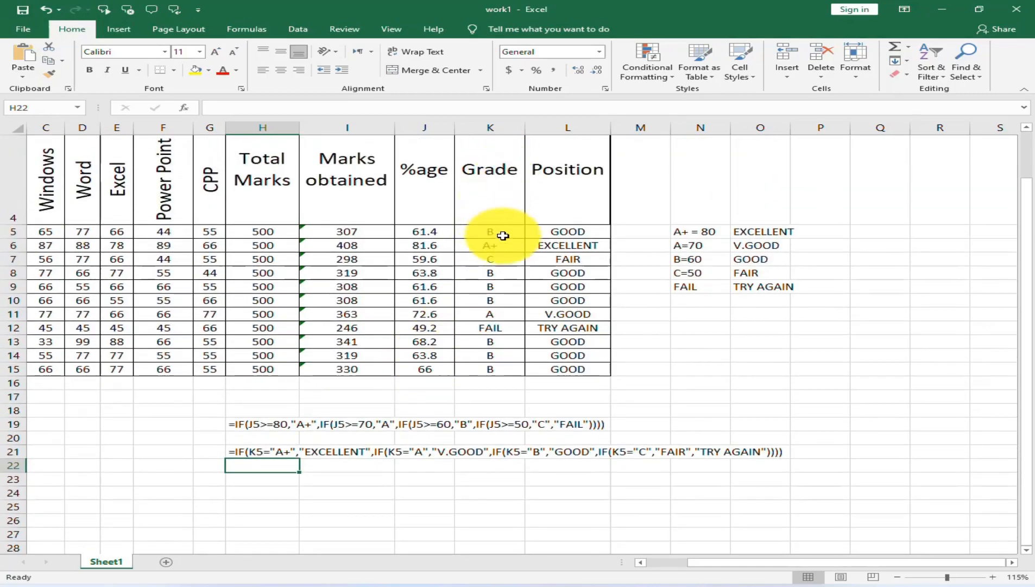